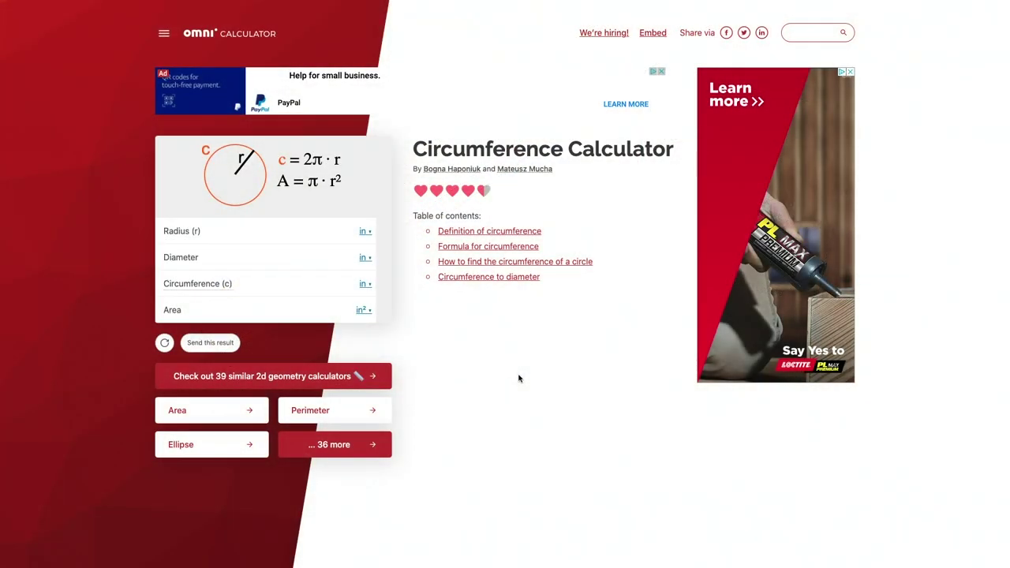
- Enter circumferences 11.375 and 8 in Omni Calculator, giving diameters 3.620775 and 2.54648 inches
{"action": "left_click", "coordinate": [345, 289]}
{"action": "type", "text": "11"}
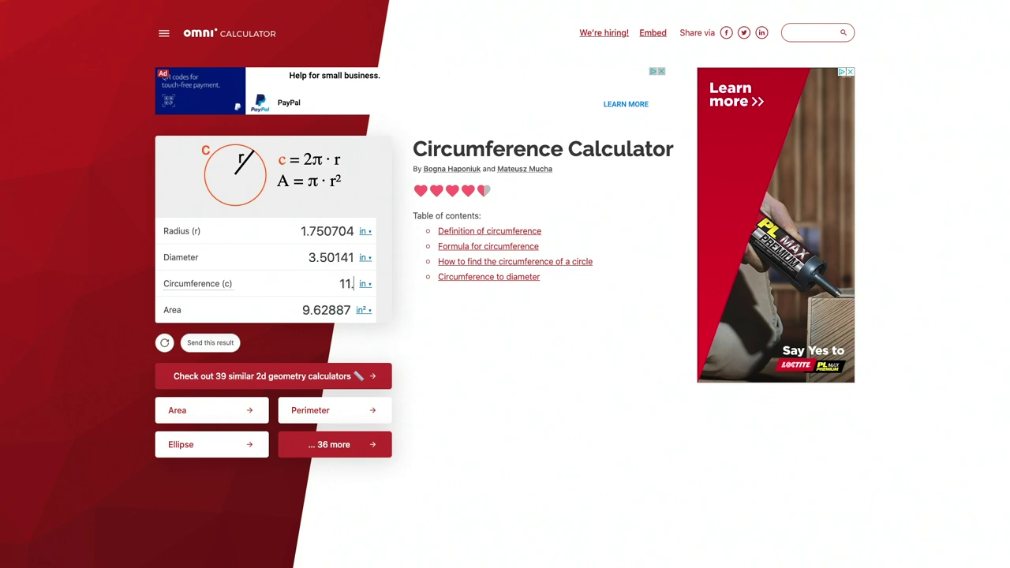
{"action": "type", "text": ".375"}
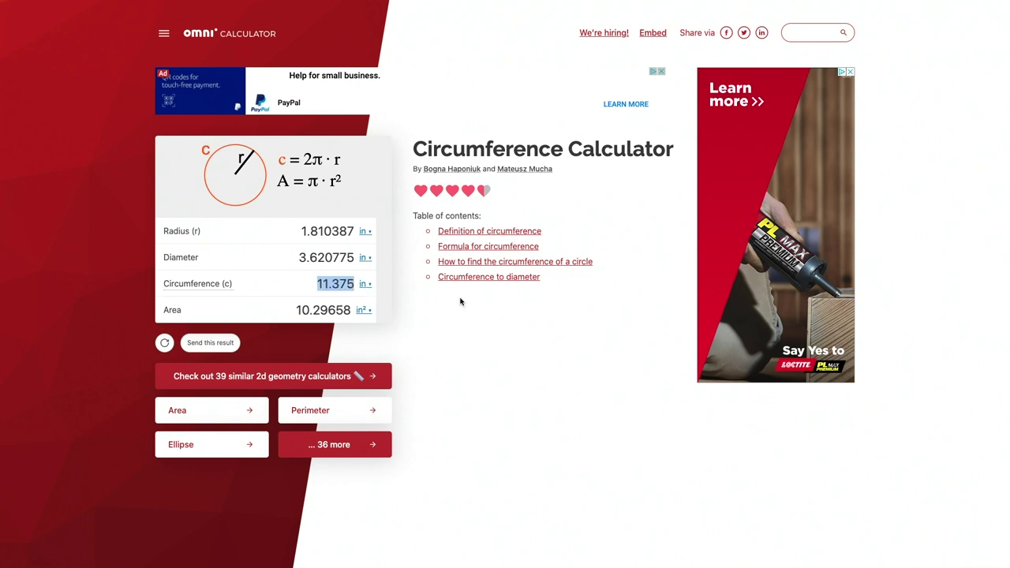
{"action": "type", "text": "8"}
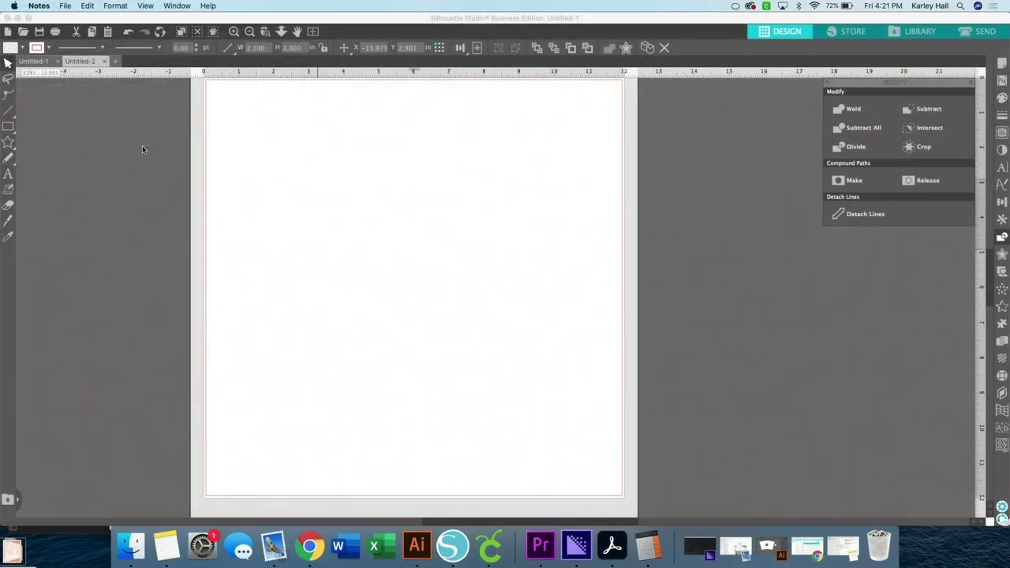
- Zoom in on the blank page and choose the Rectangle tool from the shape flyout
{"action": "scroll", "coordinate": [213, 220], "scroll_direction": "left", "scroll_amount": 3}
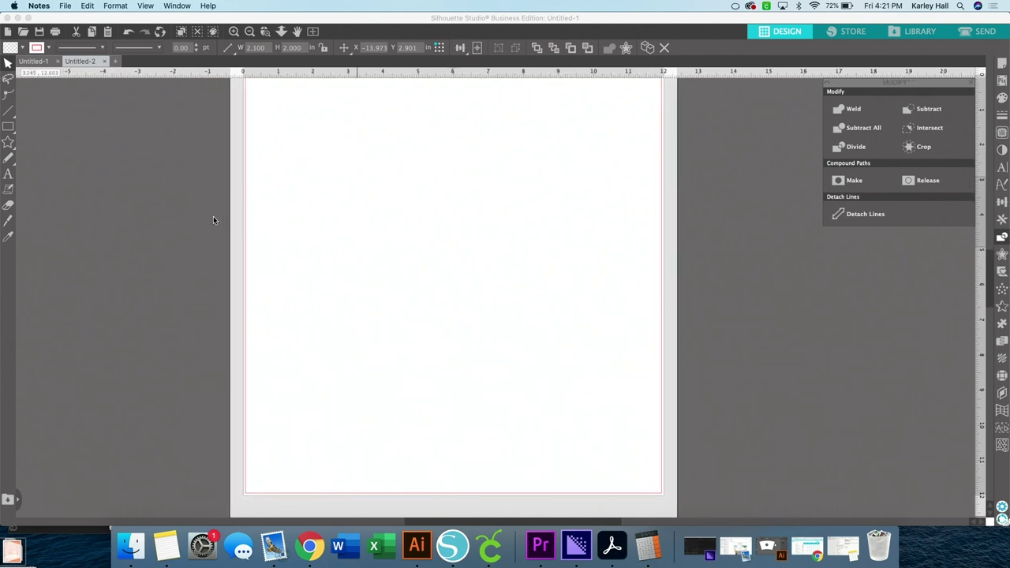
{"action": "left_click", "coordinate": [235, 33]}
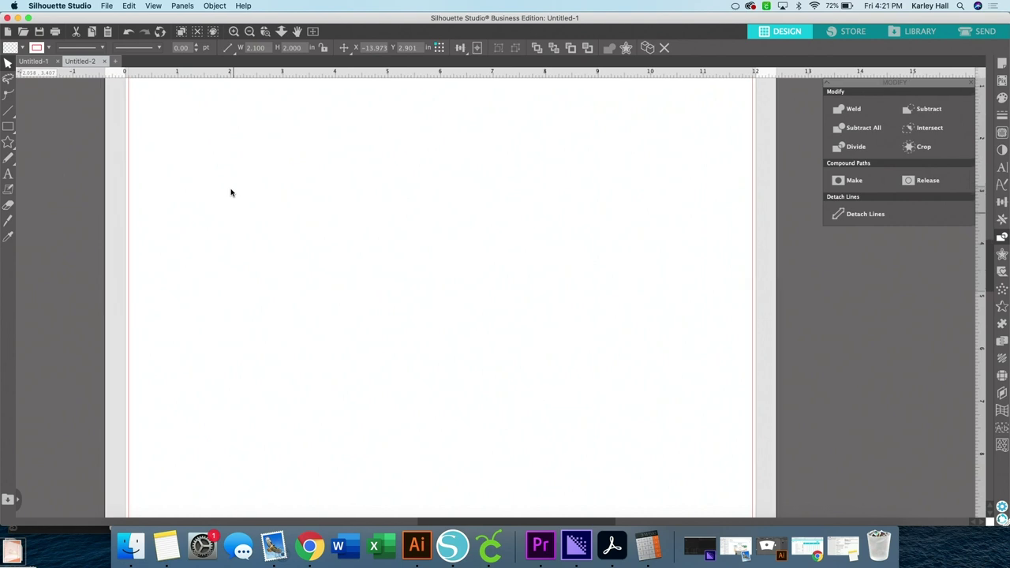
{"action": "scroll", "coordinate": [230, 192], "scroll_direction": "up", "scroll_amount": 3}
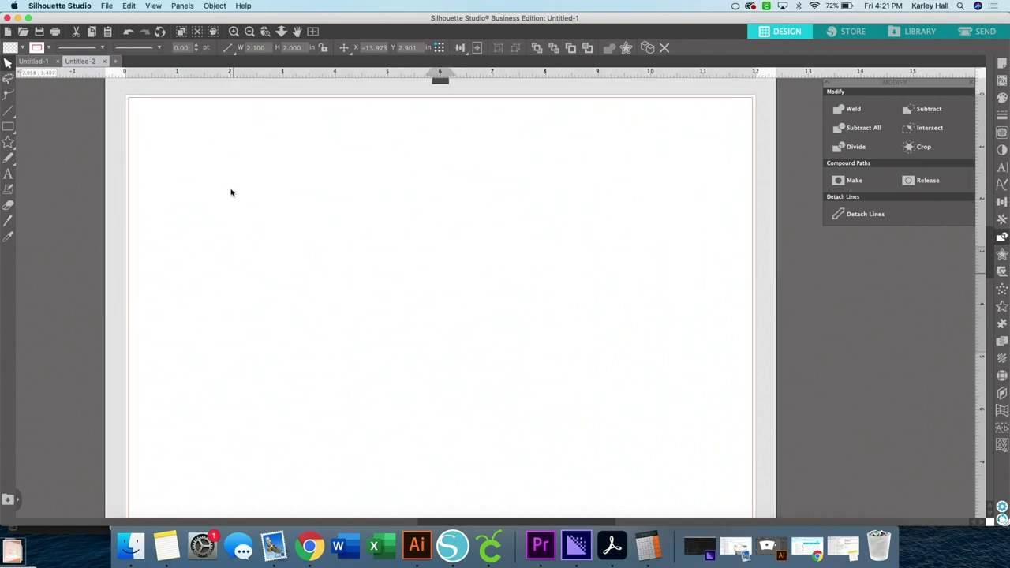
{"action": "left_click", "coordinate": [13, 131]}
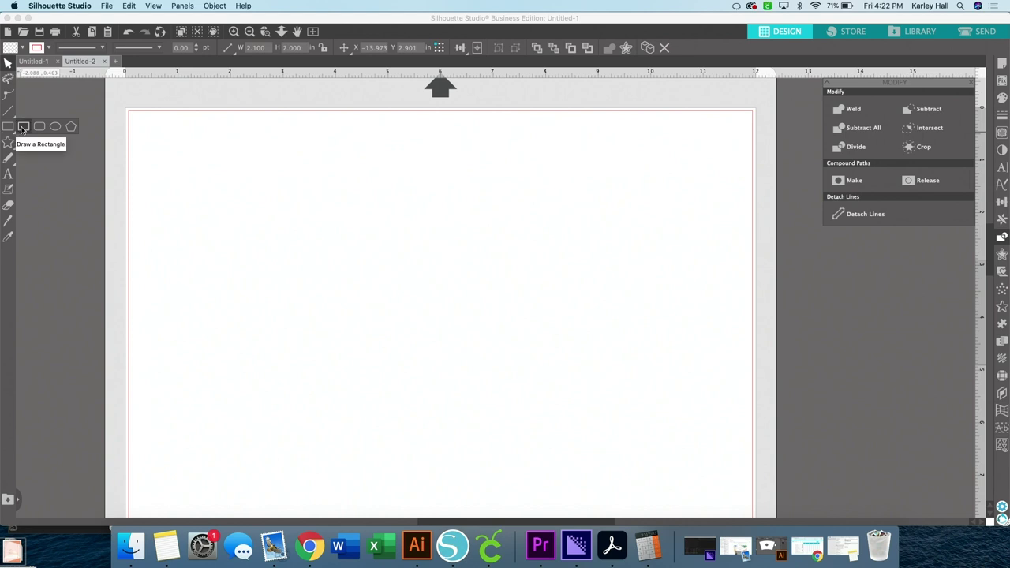
{"action": "left_click", "coordinate": [23, 127]}
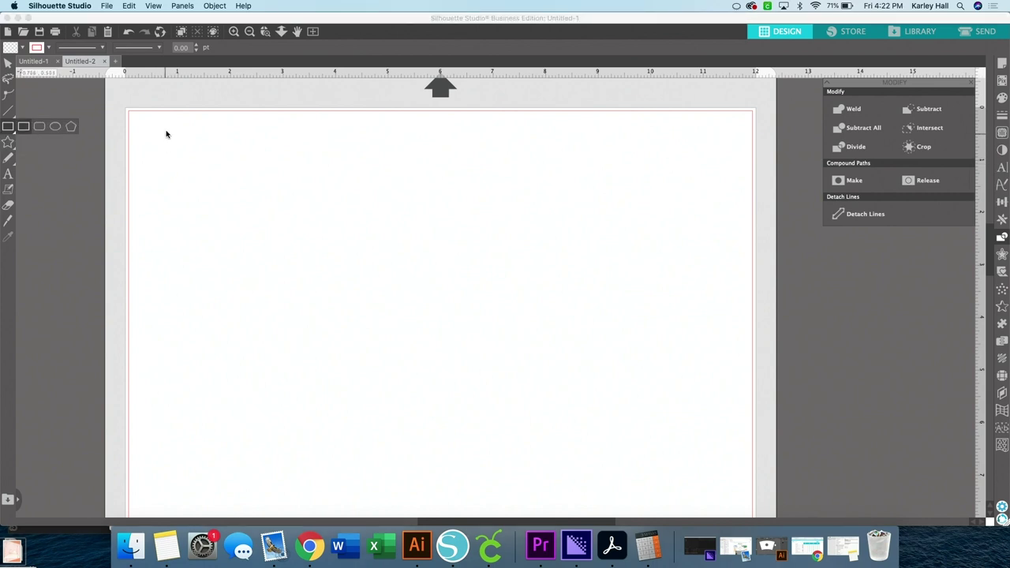
- Draw an 11.375 × 6.25 in rectangle and position it near the page's top-left
{"action": "left_click_drag", "start_coordinate": [168, 143], "coordinate": [520, 406]}
{"action": "type", "text": "6.250"}
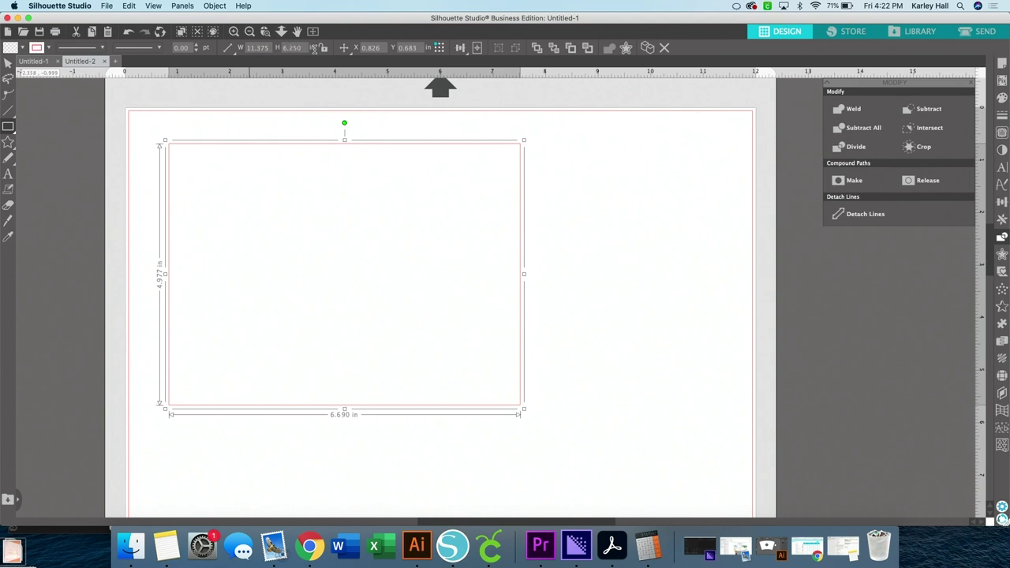
{"action": "key", "text": "Return"}
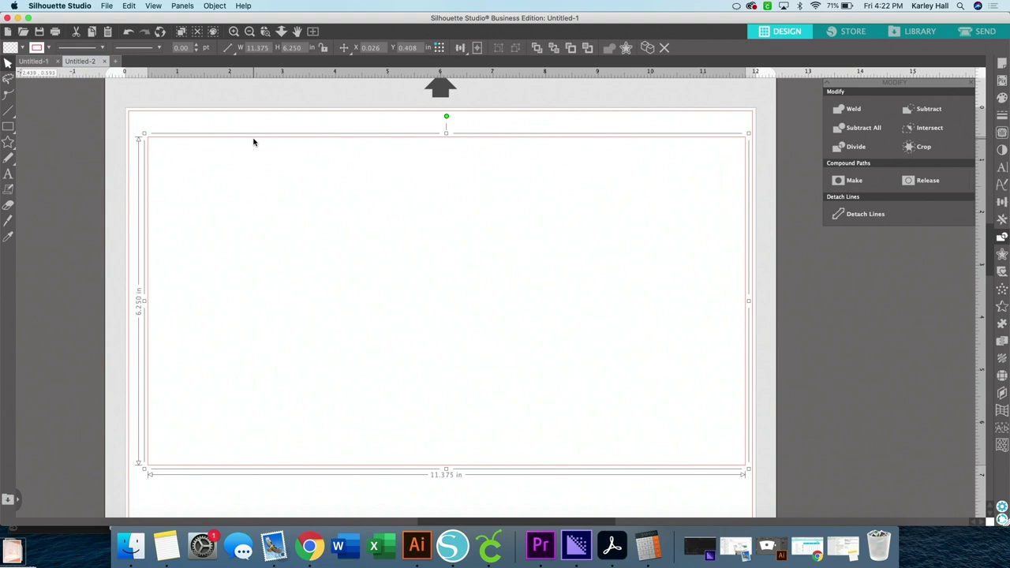
{"action": "left_click_drag", "start_coordinate": [253, 142], "coordinate": [252, 144]}
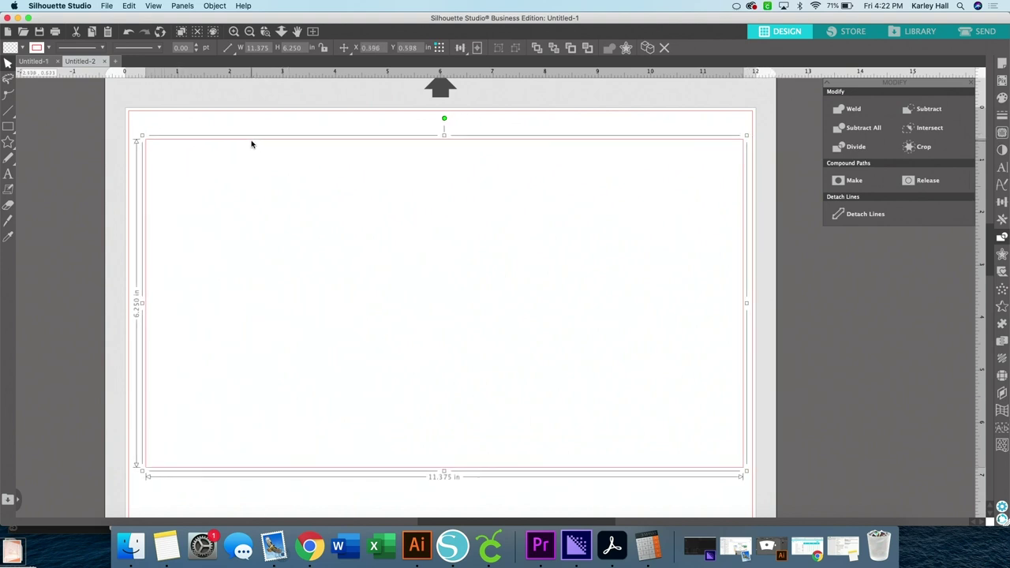
{"action": "left_click", "coordinate": [902, 223]}
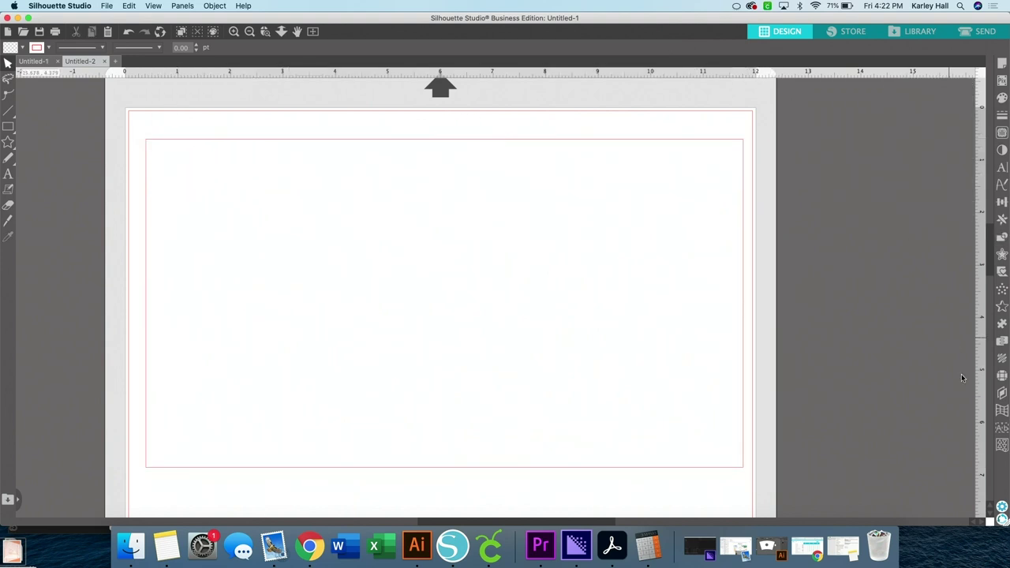
{"action": "left_click", "coordinate": [1002, 411]}
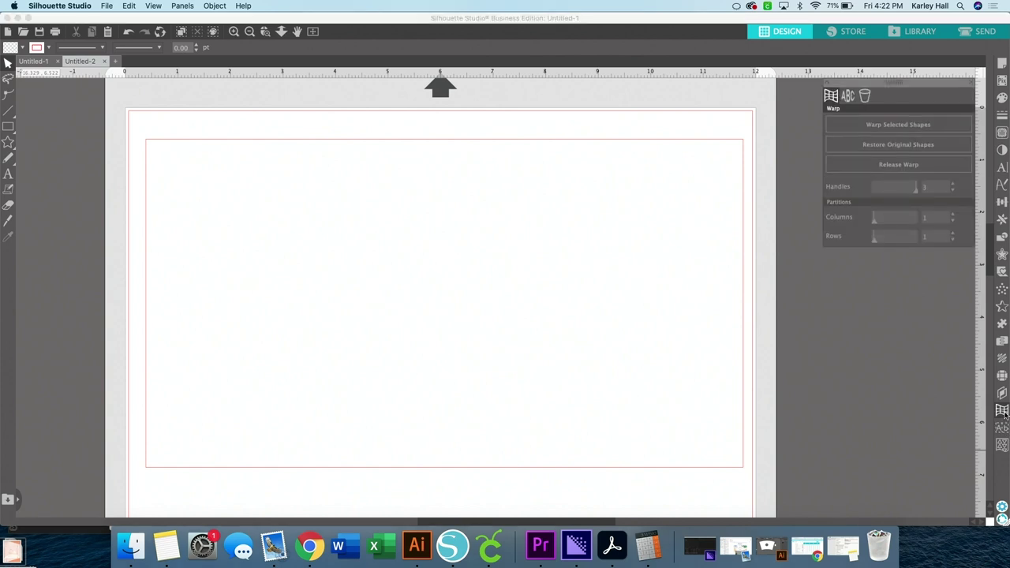
- Conically warp the rectangle using 3.620 top, 2.540 bottom and 6.250 height values
{"action": "left_click", "coordinate": [866, 95]}
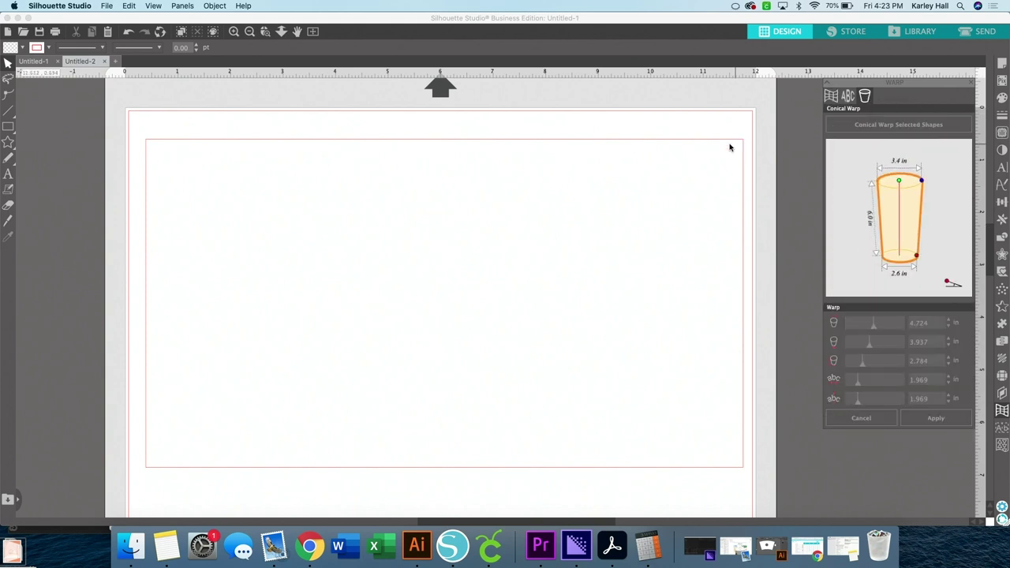
{"action": "left_click", "coordinate": [687, 141]}
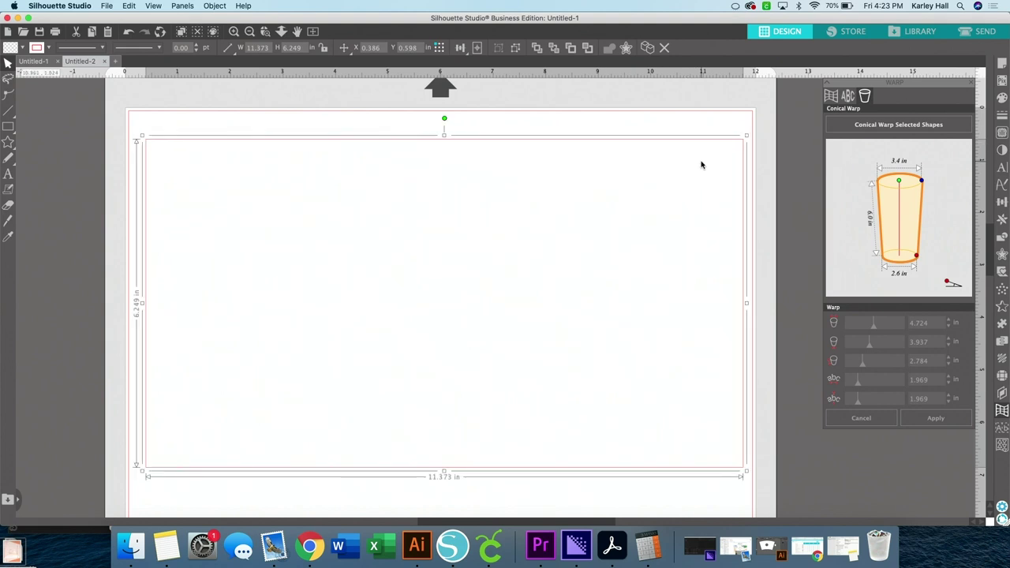
{"action": "left_click", "coordinate": [864, 125]}
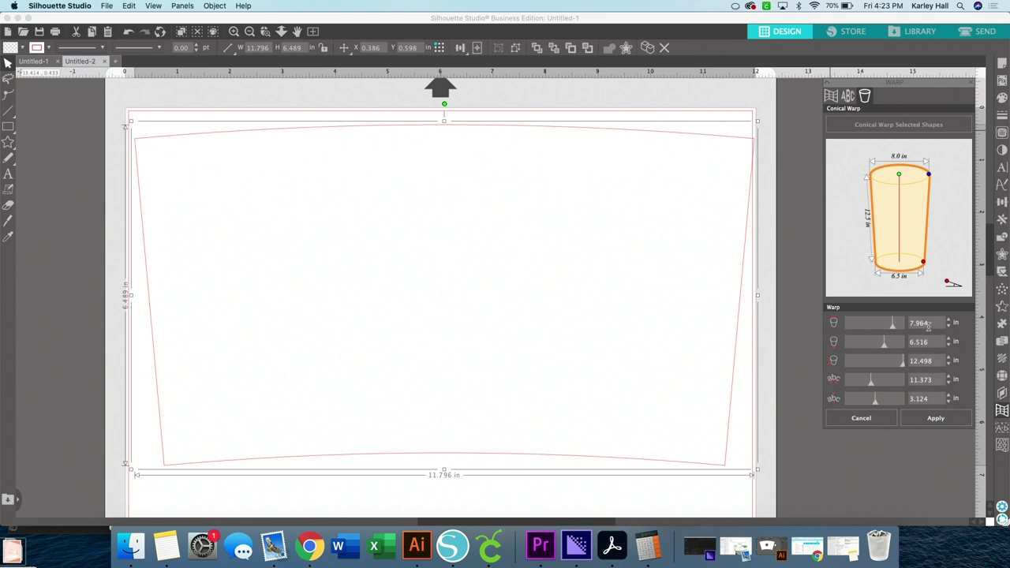
{"action": "left_click_drag", "start_coordinate": [928, 323], "coordinate": [907, 323]}
{"action": "type", "text": "3.62"}
{"action": "key", "text": "Return"}
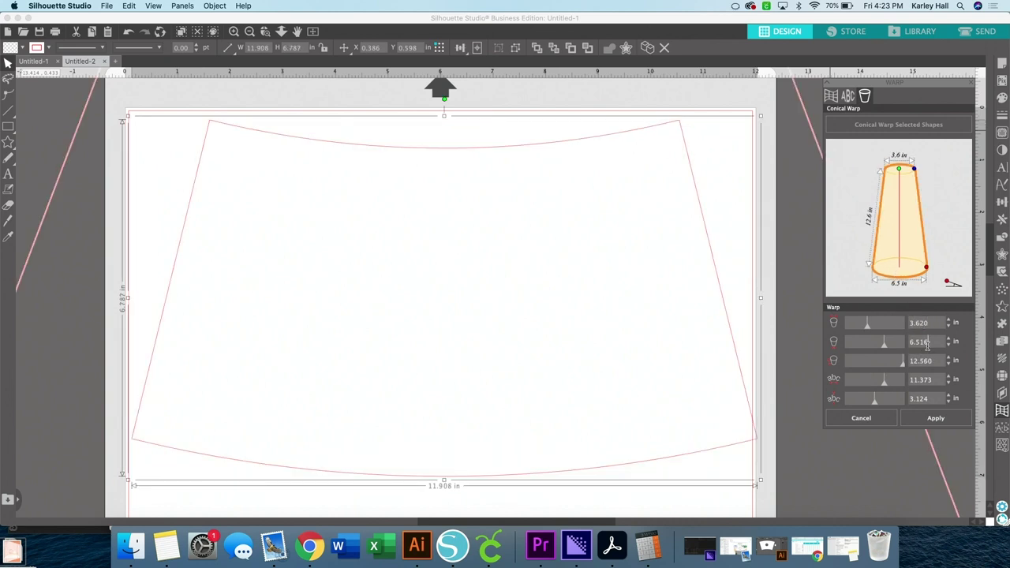
{"action": "double_click", "coordinate": [920, 342]}
{"action": "type", "text": "2.54"}
{"action": "key", "text": "Tab"}
{"action": "type", "text": "6"}
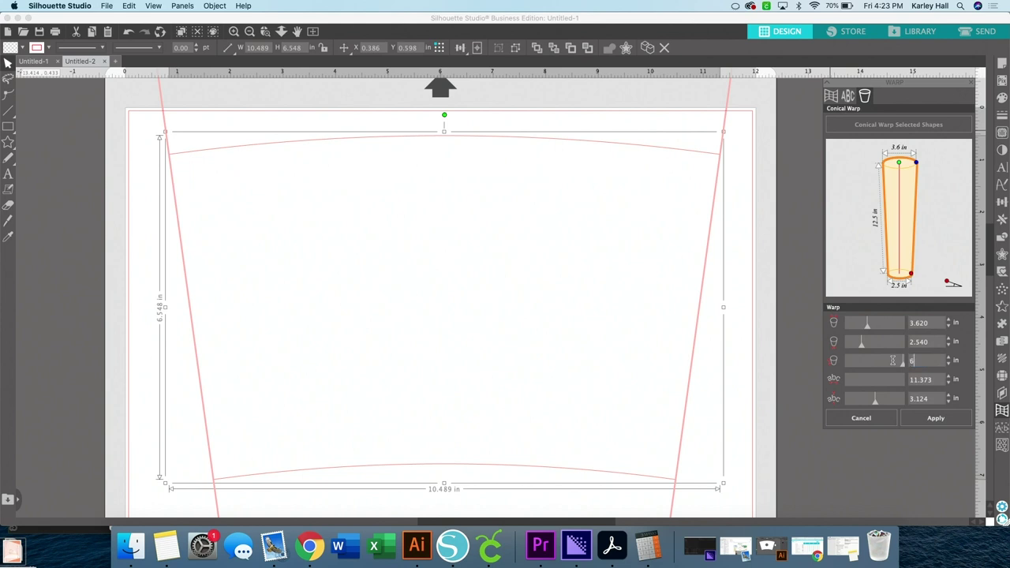
{"action": "key", "text": "Return"}
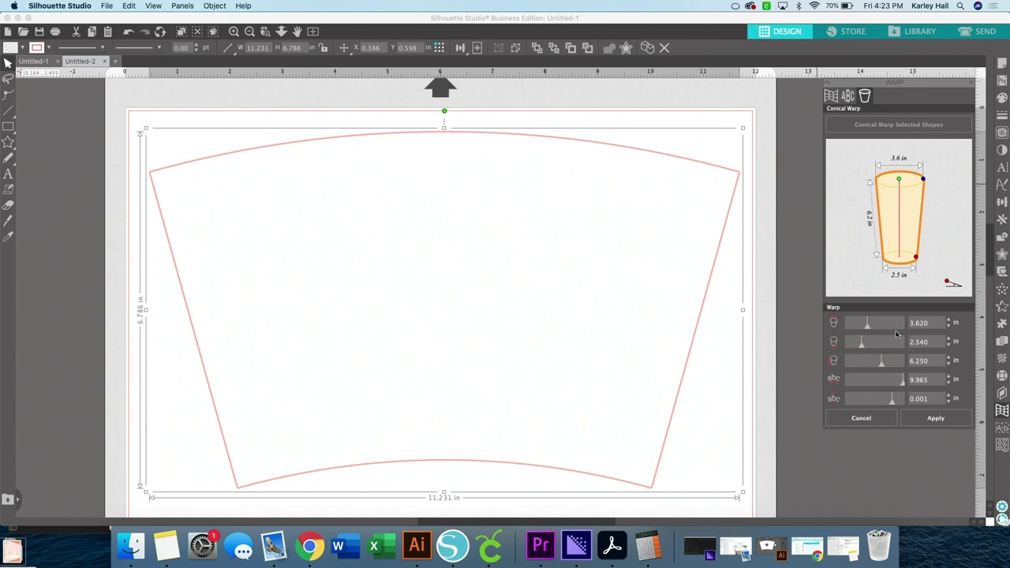
{"action": "left_click", "coordinate": [935, 420]}
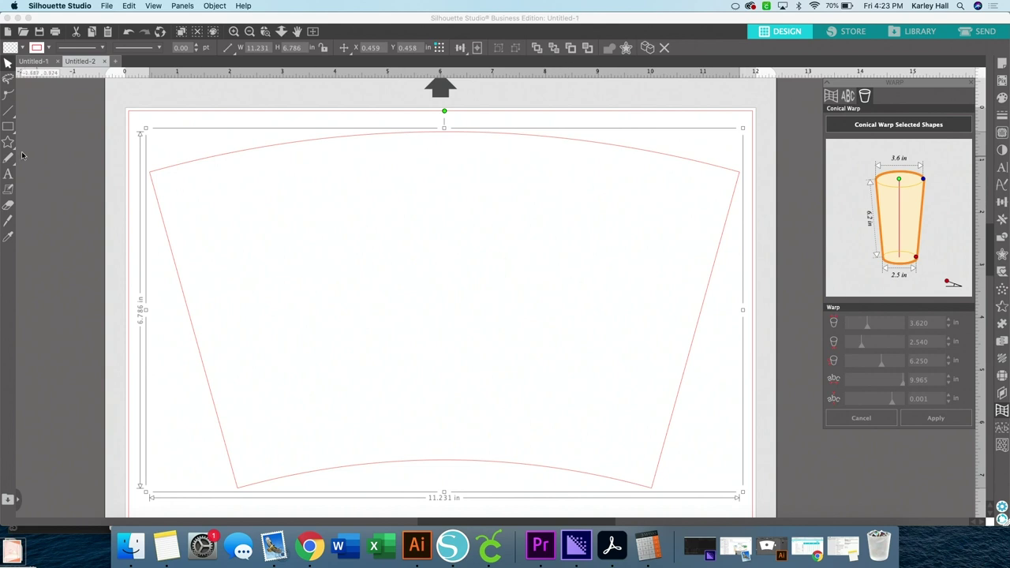
{"action": "mouse_move", "coordinate": [8, 126]}
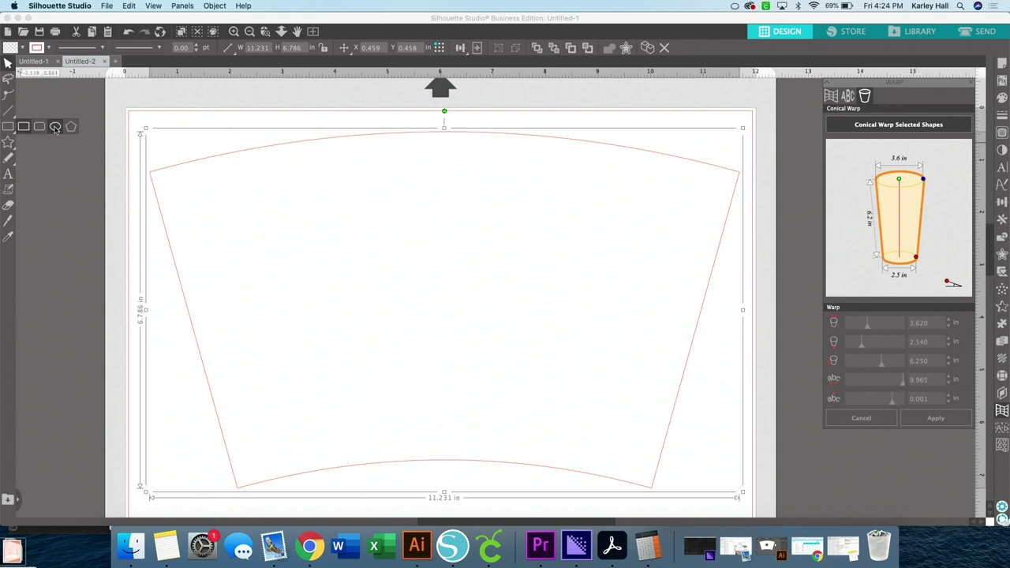
- Draw an ellipse in the middle of the wrap and resize it to 2.1 × 2 in
{"action": "left_click", "coordinate": [55, 127]}
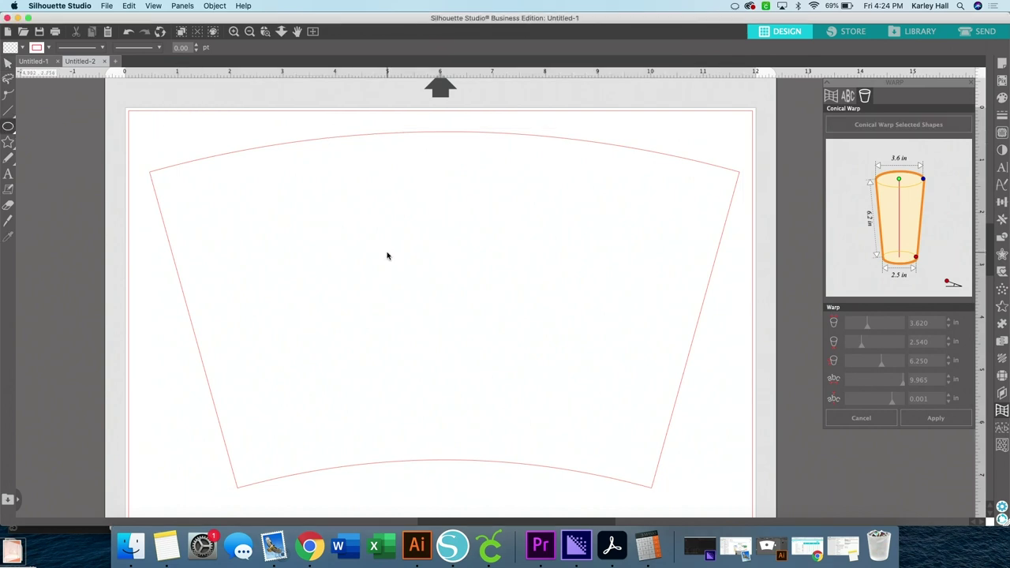
{"action": "left_click_drag", "start_coordinate": [387, 252], "coordinate": [486, 325]}
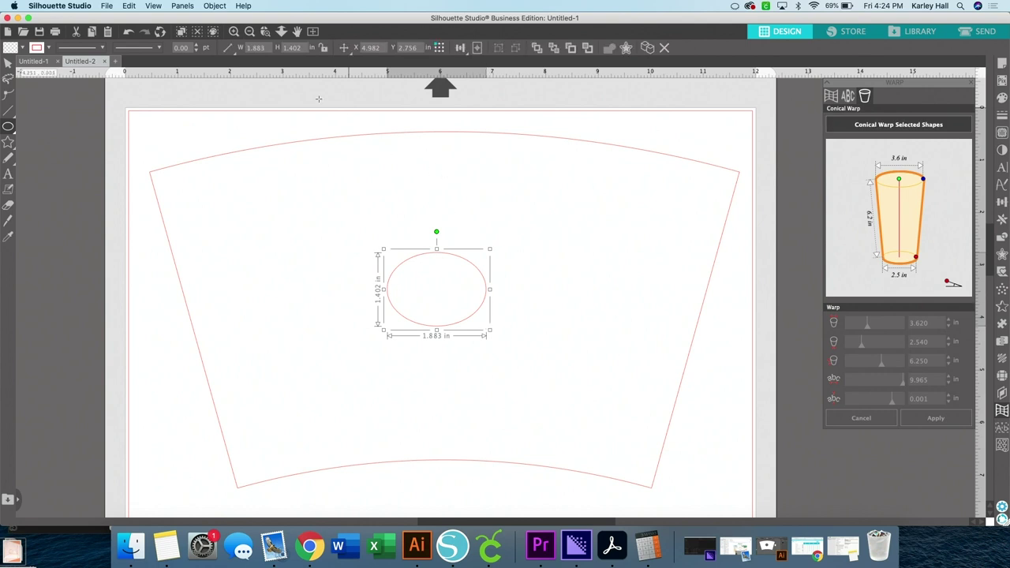
{"action": "double_click", "coordinate": [257, 49]}
{"action": "type", "text": "2"}
{"action": "type", "text": "2"}
{"action": "key", "text": "Return"}
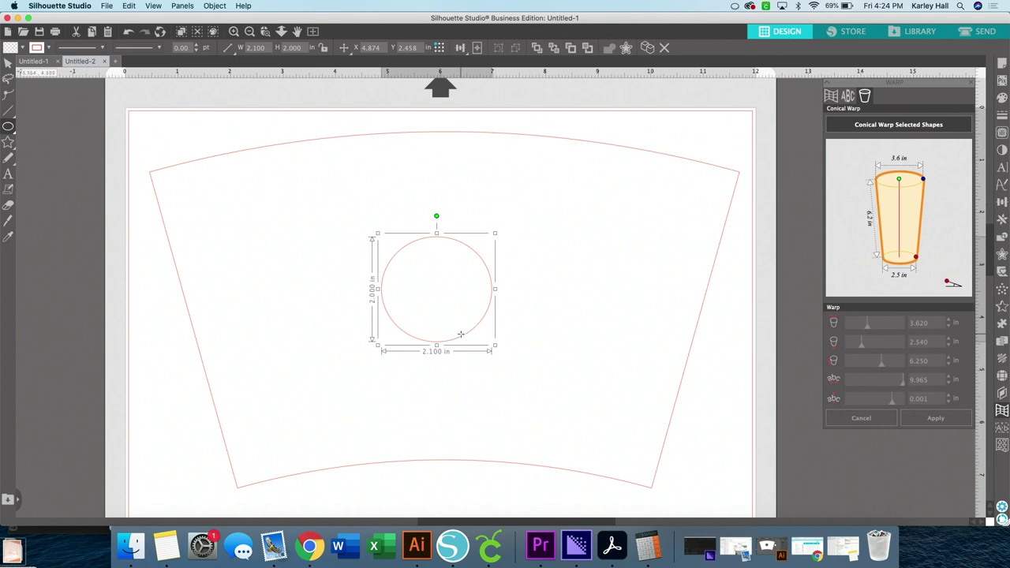
- Draw a 2 × 2 in guide square above the circle
{"action": "left_click", "coordinate": [13, 130]}
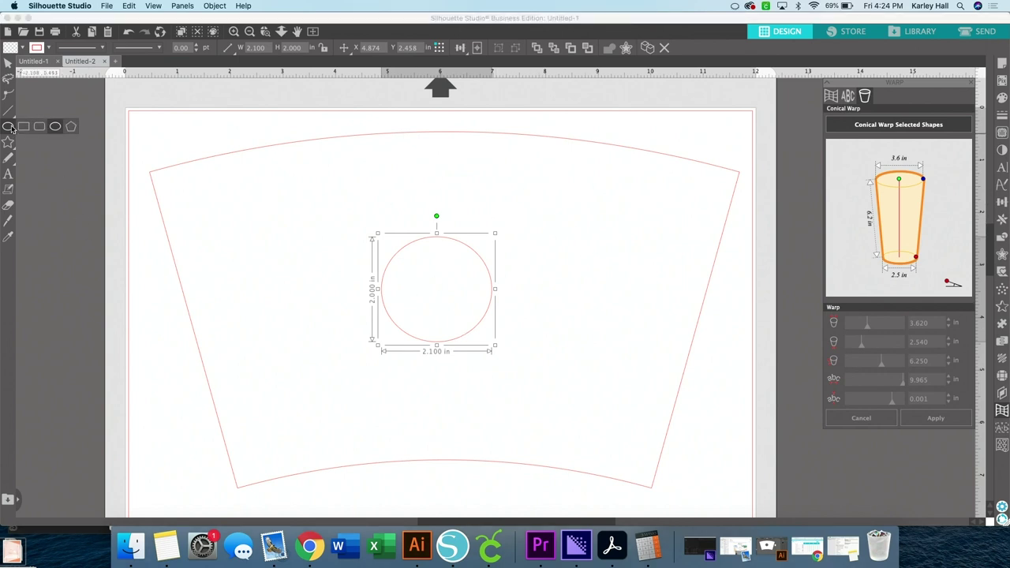
{"action": "left_click", "coordinate": [24, 127]}
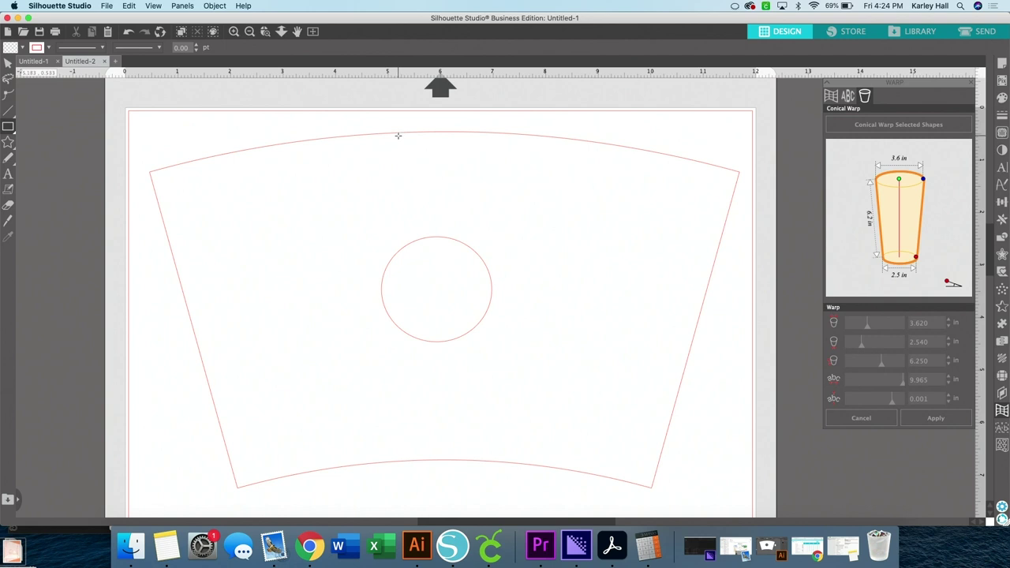
{"action": "left_click_drag", "start_coordinate": [397, 134], "coordinate": [496, 235]}
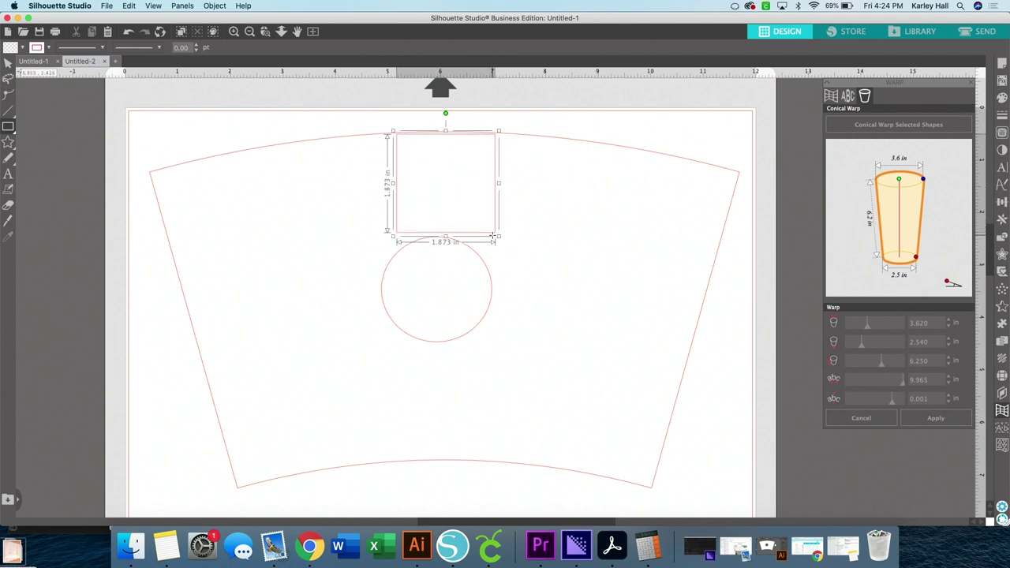
{"action": "left_click", "coordinate": [259, 49]}
{"action": "type", "text": "2"}
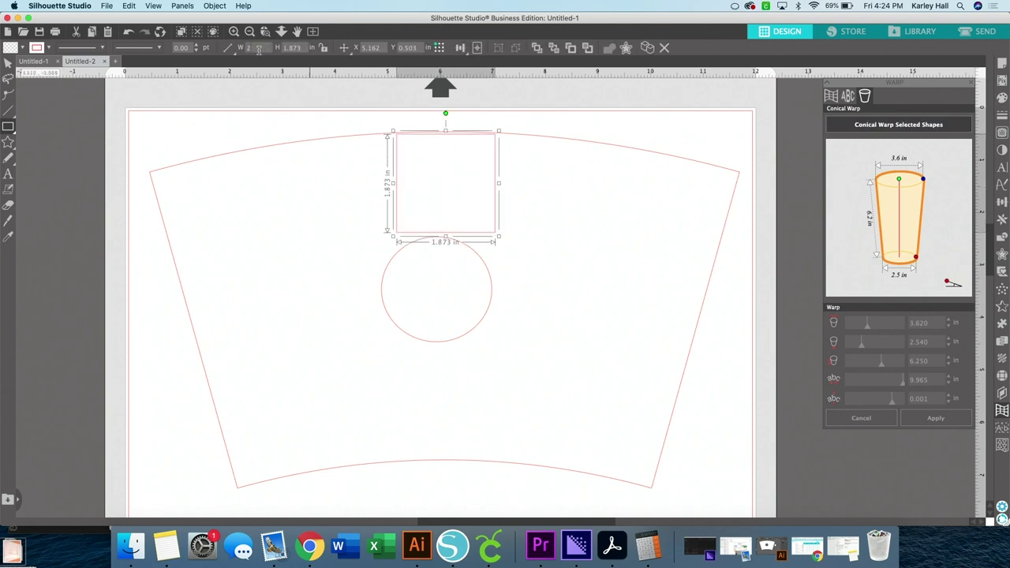
{"action": "key", "text": "Tab"}
{"action": "type", "text": "2"}
{"action": "key", "text": "Return"}
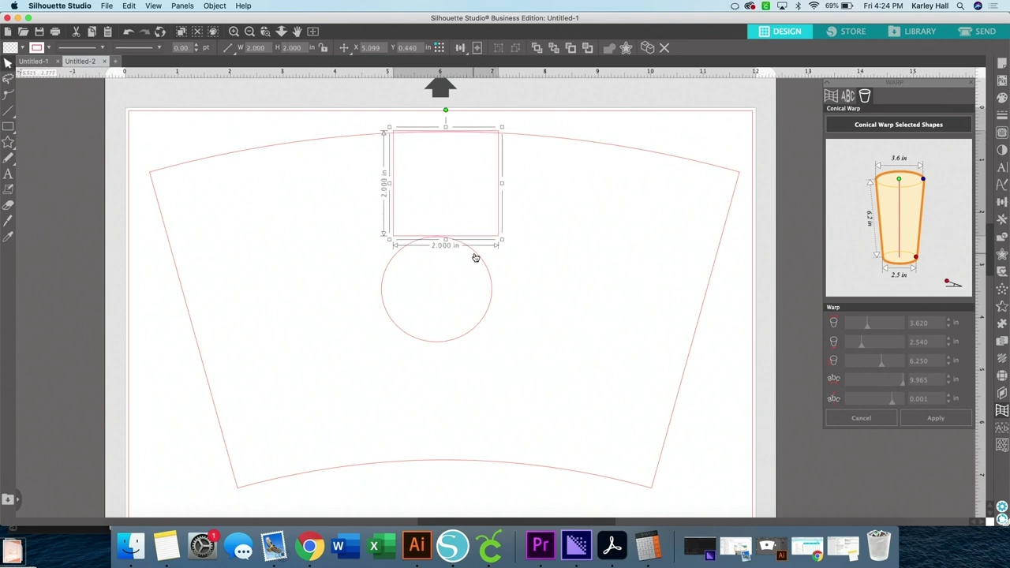
- Align the guide square top-centre on the template and snap the circle beneath it
{"action": "left_click_drag", "start_coordinate": [473, 255], "coordinate": [475, 282]}
{"action": "left_click", "coordinate": [485, 158]}
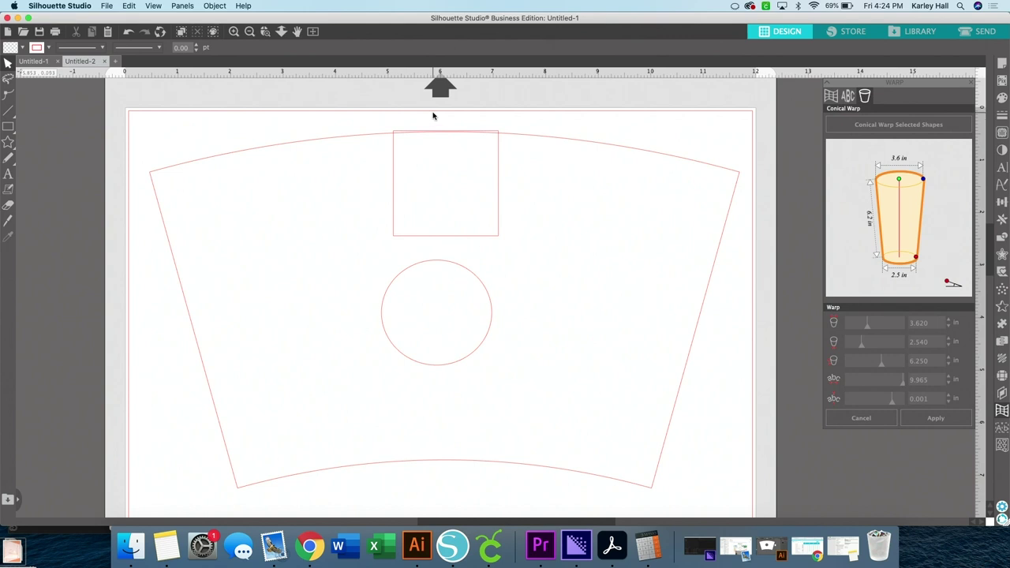
{"action": "left_click_drag", "start_coordinate": [403, 103], "coordinate": [450, 177]}
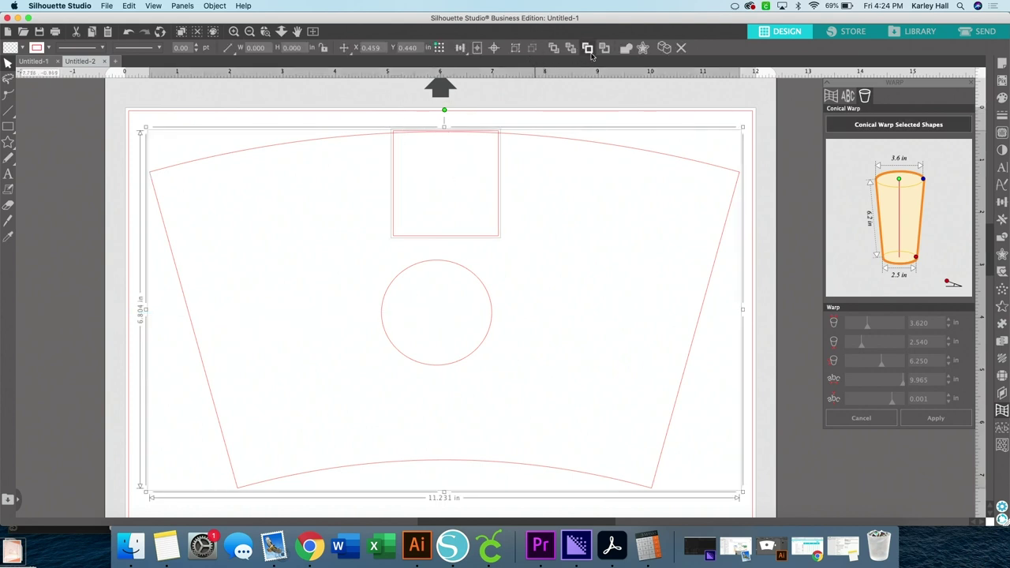
{"action": "left_click", "coordinate": [461, 49]}
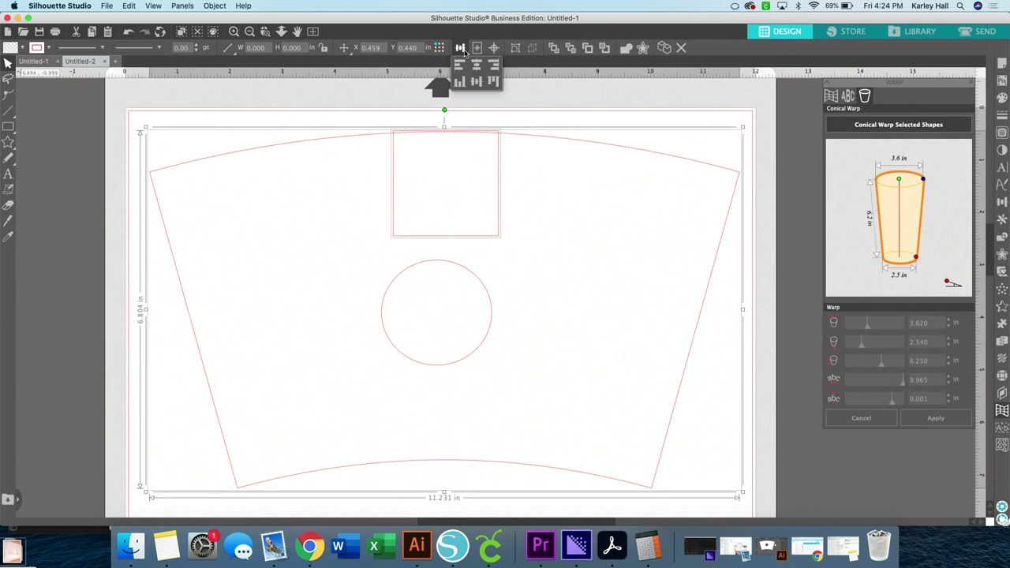
{"action": "left_click", "coordinate": [476, 66]}
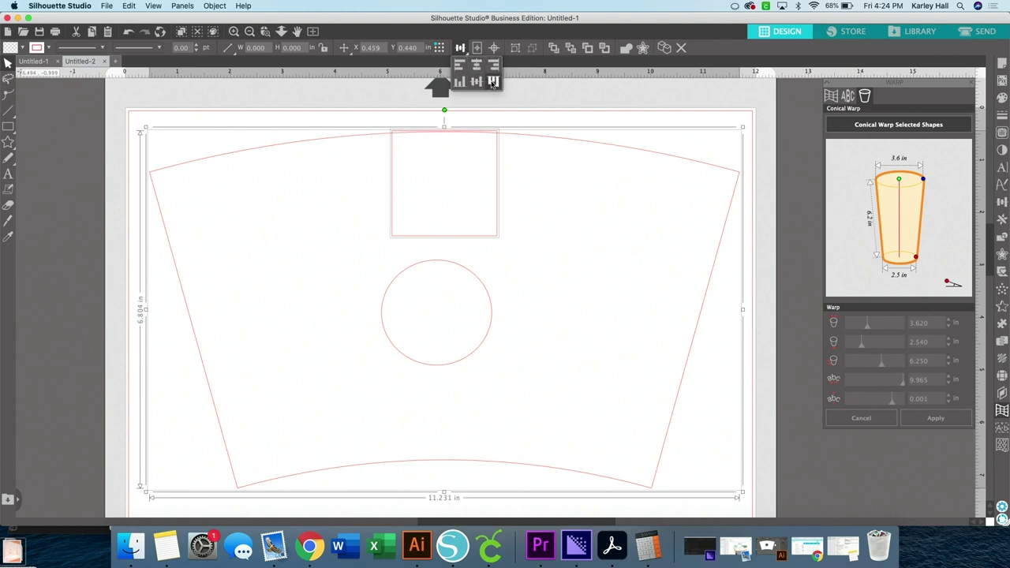
{"action": "left_click", "coordinate": [494, 83]}
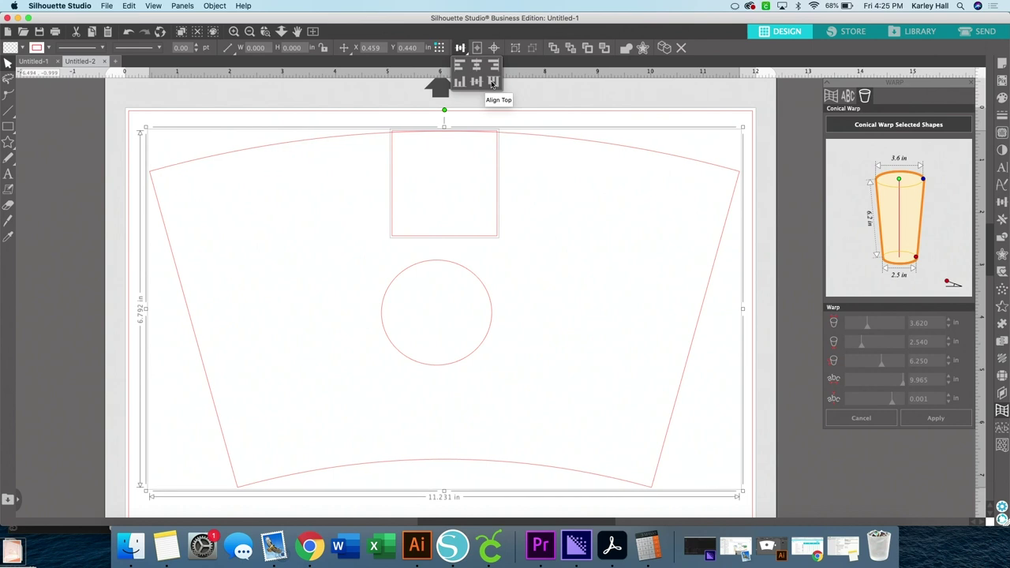
{"action": "left_click_drag", "start_coordinate": [472, 277], "coordinate": [478, 253]}
{"action": "left_click", "coordinate": [413, 127]}
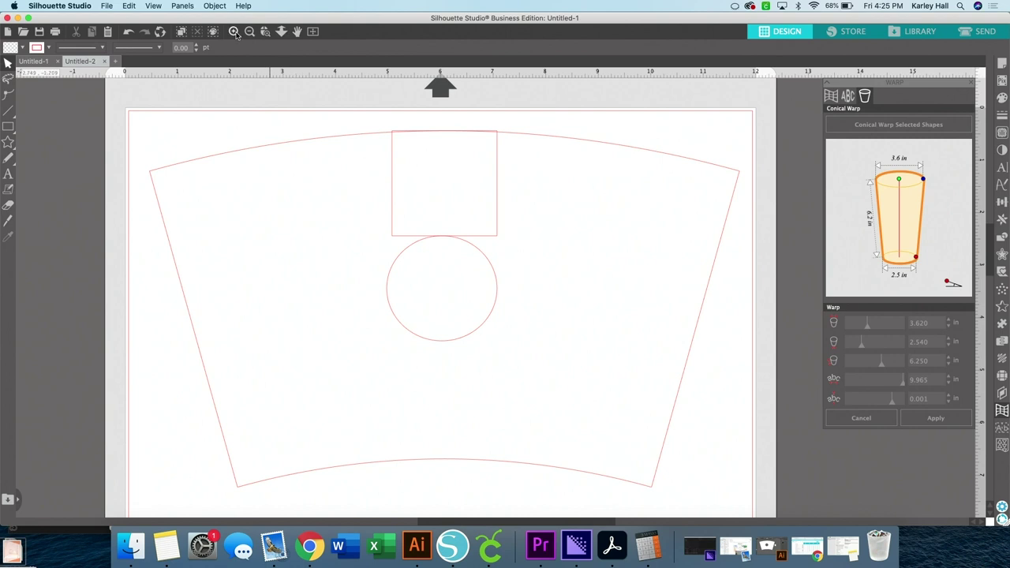
- Zoom in and nudge the circle down so it sits just below the square
{"action": "left_click", "coordinate": [235, 33]}
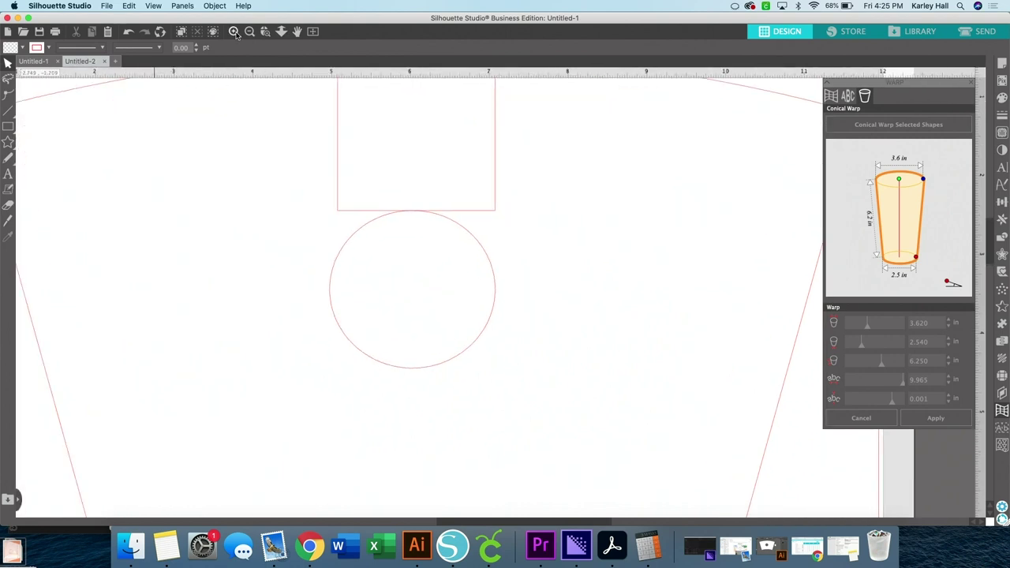
{"action": "left_click", "coordinate": [426, 220]}
{"action": "left_click", "coordinate": [468, 236]}
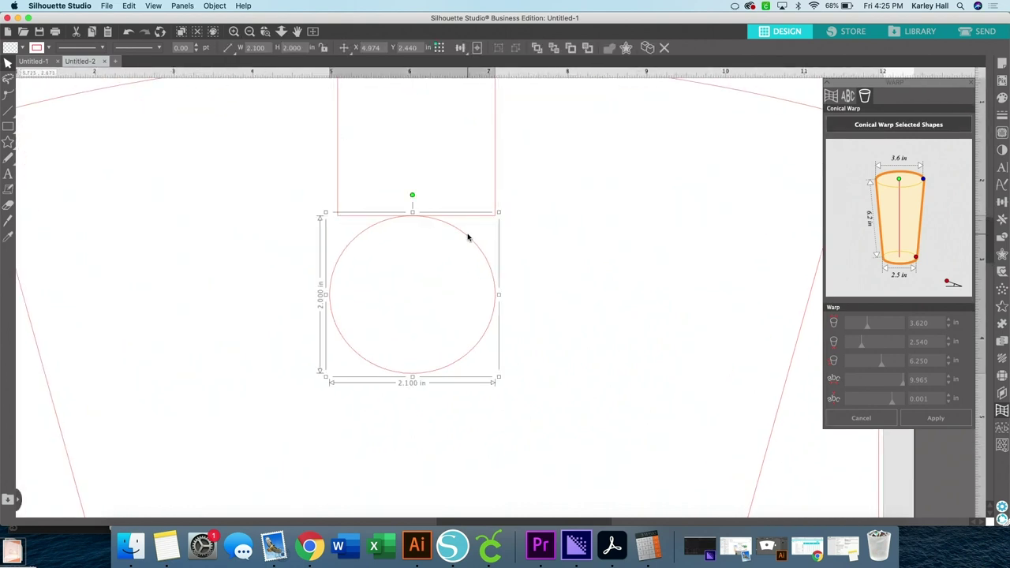
{"action": "key", "text": "Down"}
{"action": "key", "text": "Down"}
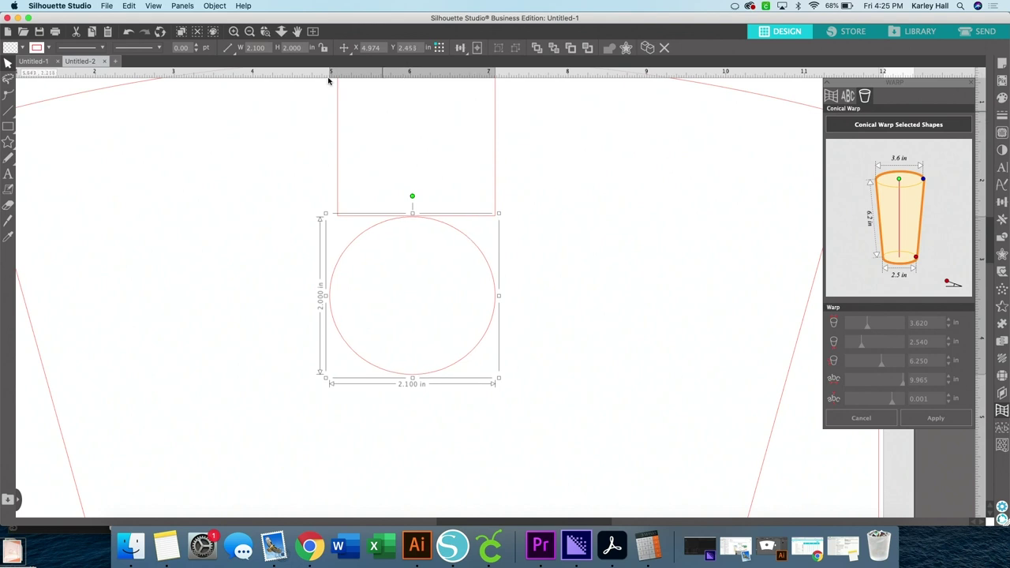
{"action": "left_click", "coordinate": [235, 33]}
{"action": "left_click", "coordinate": [234, 32]}
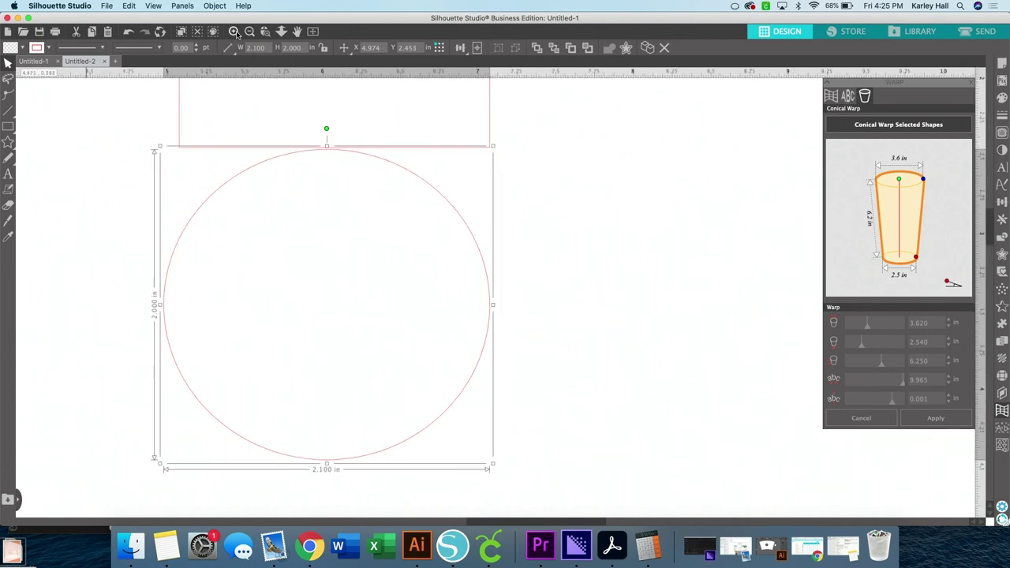
{"action": "left_click", "coordinate": [541, 154]}
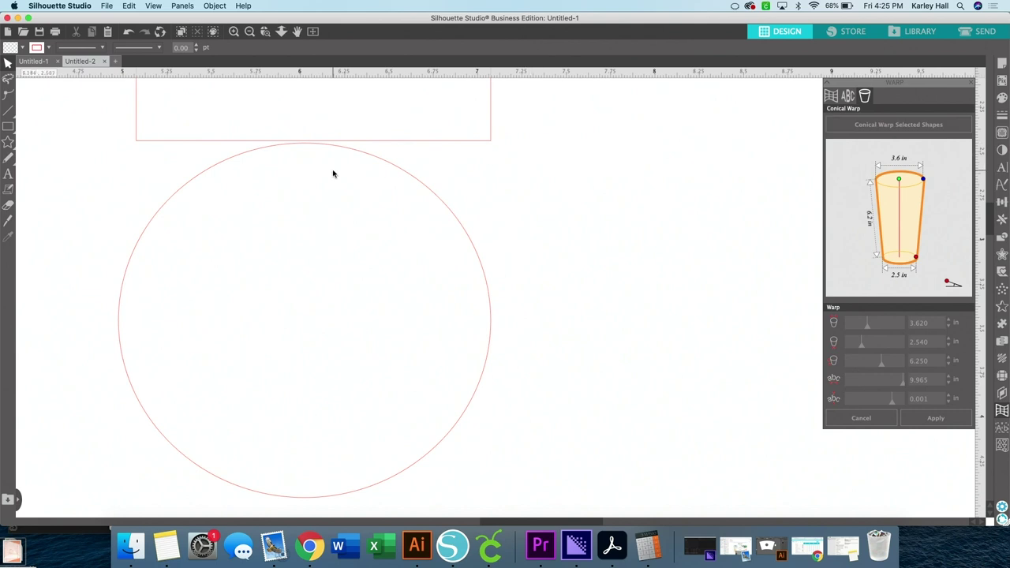
{"action": "left_click", "coordinate": [249, 31]}
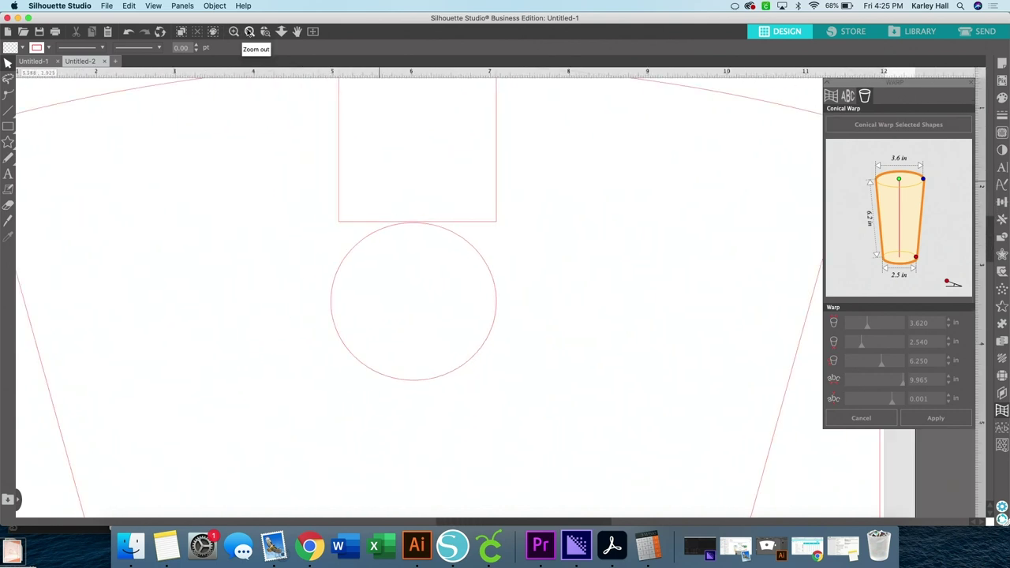
{"action": "left_click", "coordinate": [249, 32]}
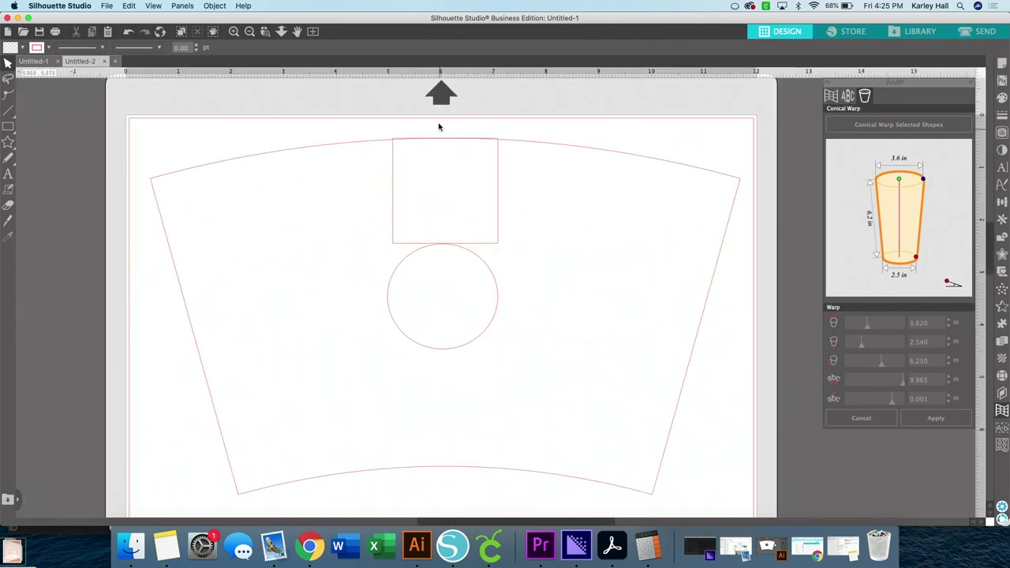
- Centre the circle horizontally on the template and delete the guide square
{"action": "left_click_drag", "start_coordinate": [440, 126], "coordinate": [485, 355]}
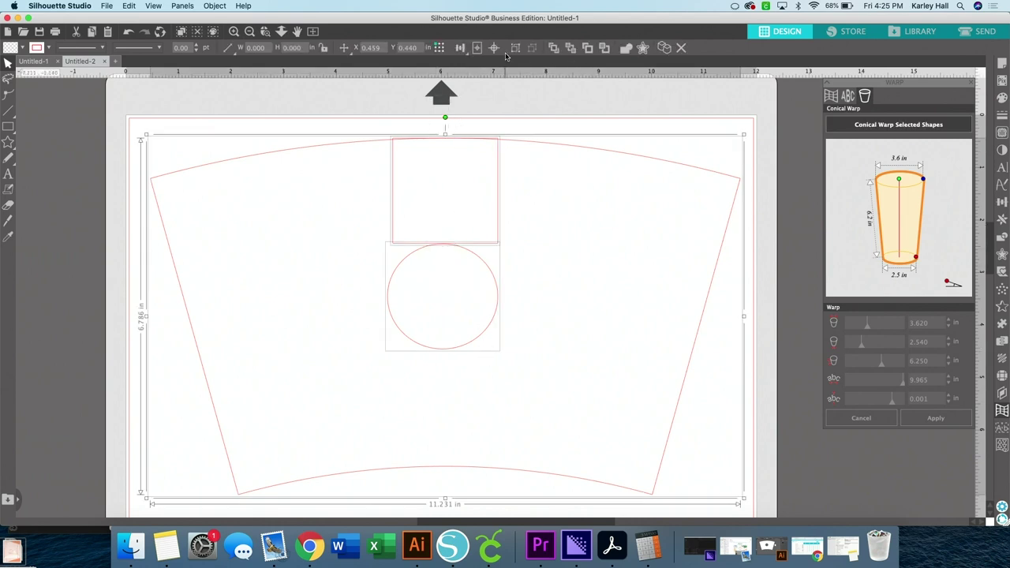
{"action": "mouse_move", "coordinate": [460, 47]}
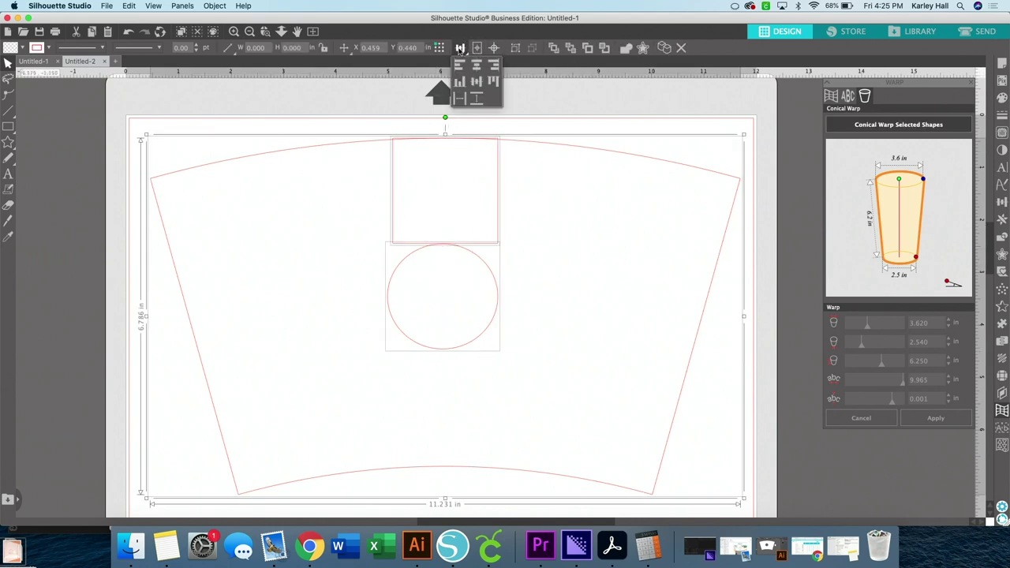
{"action": "left_click", "coordinate": [476, 67]}
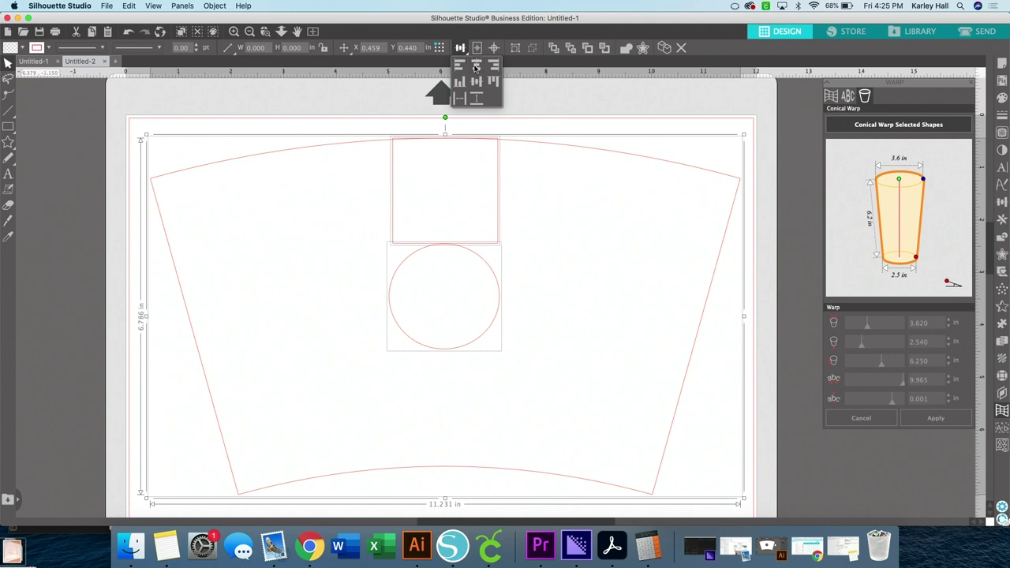
{"action": "left_click", "coordinate": [660, 116]}
{"action": "left_click", "coordinate": [503, 195]}
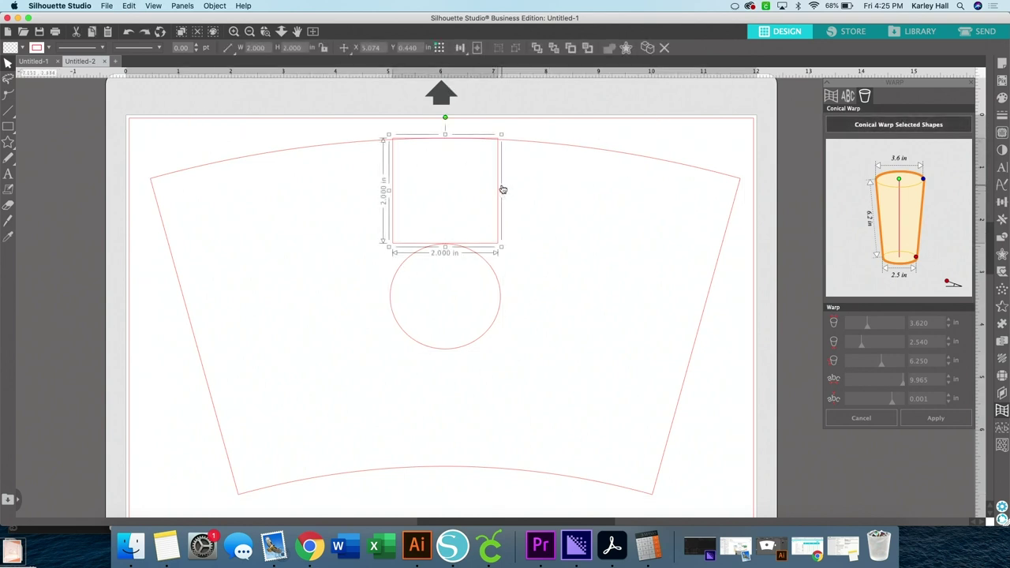
{"action": "key", "text": "Delete"}
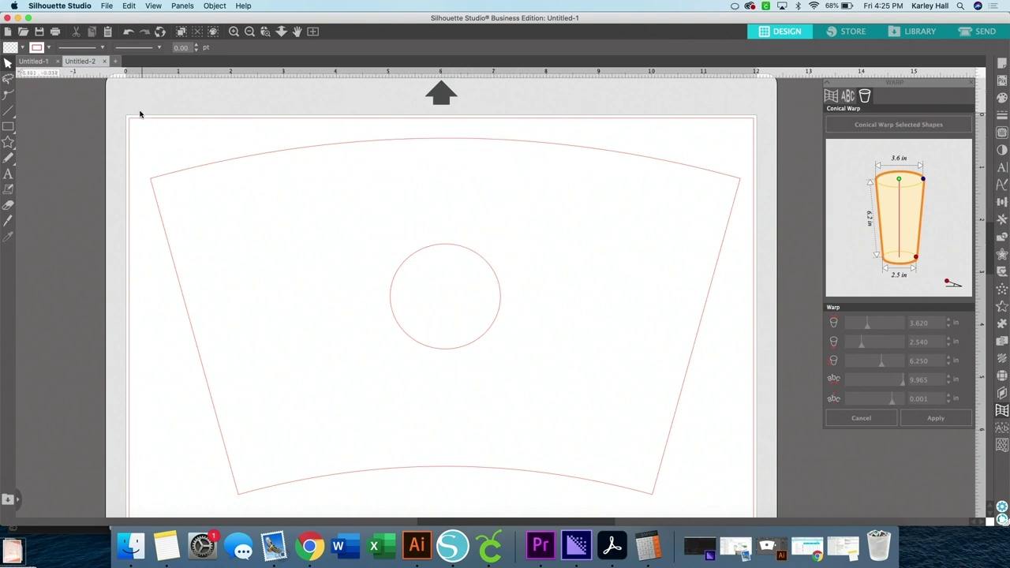
{"action": "left_click_drag", "start_coordinate": [139, 113], "coordinate": [715, 512]}
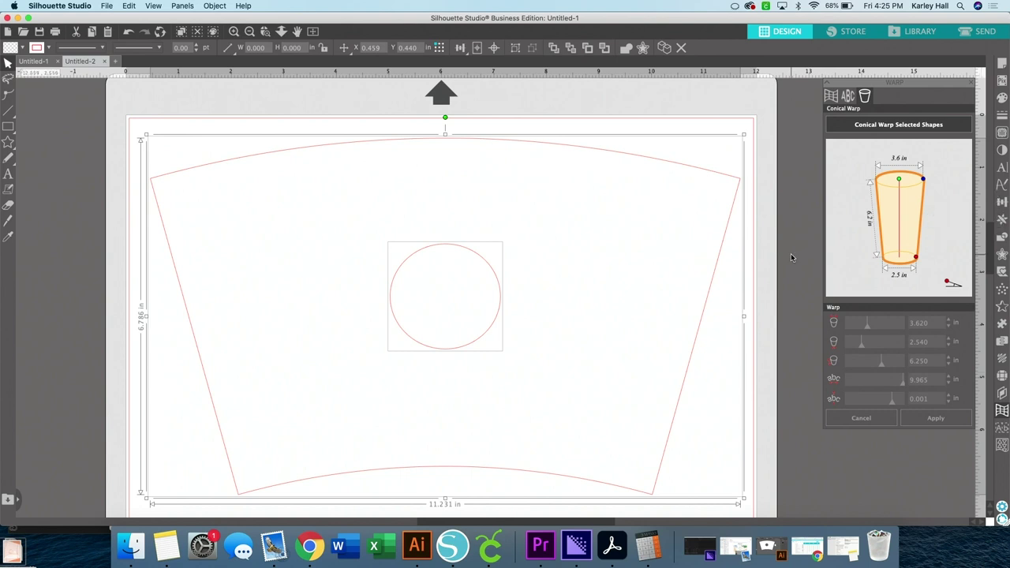
- Select the warped template and circle and give them a yellow fill
{"action": "left_click", "coordinate": [628, 124]}
{"action": "mouse_move", "coordinate": [143, 116]}
{"action": "left_mouse_down"}
{"action": "mouse_move", "coordinate": [323, 292]}
{"action": "mouse_move", "coordinate": [470, 378]}
{"action": "left_mouse_up"}
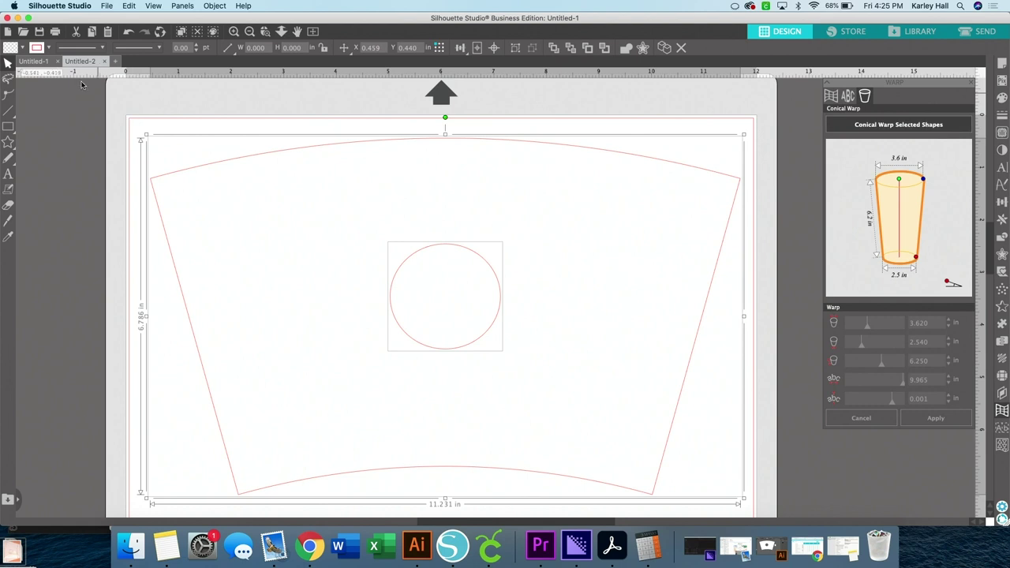
{"action": "left_click", "coordinate": [21, 46]}
{"action": "left_click", "coordinate": [57, 73]}
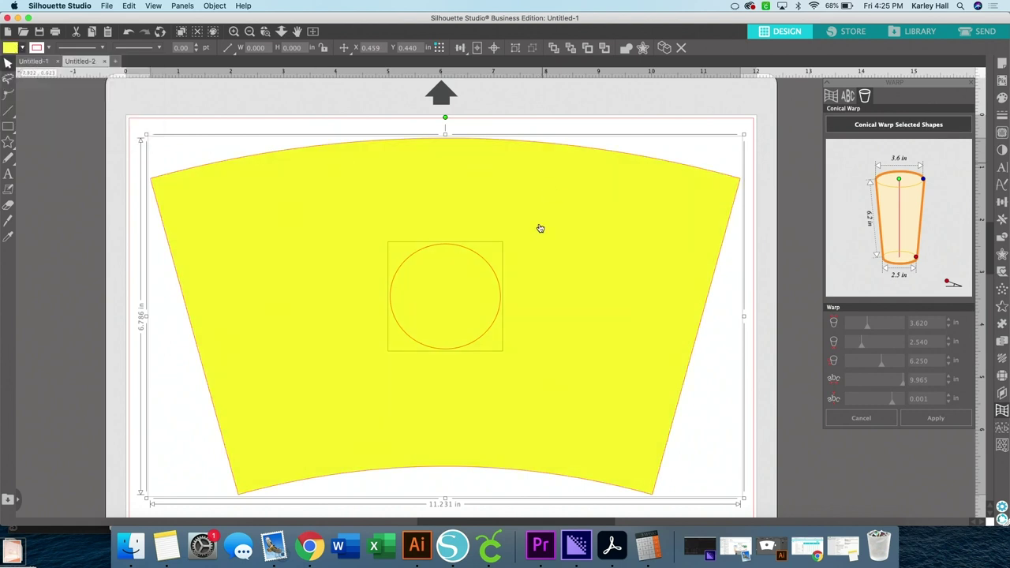
{"action": "left_click", "coordinate": [632, 134]}
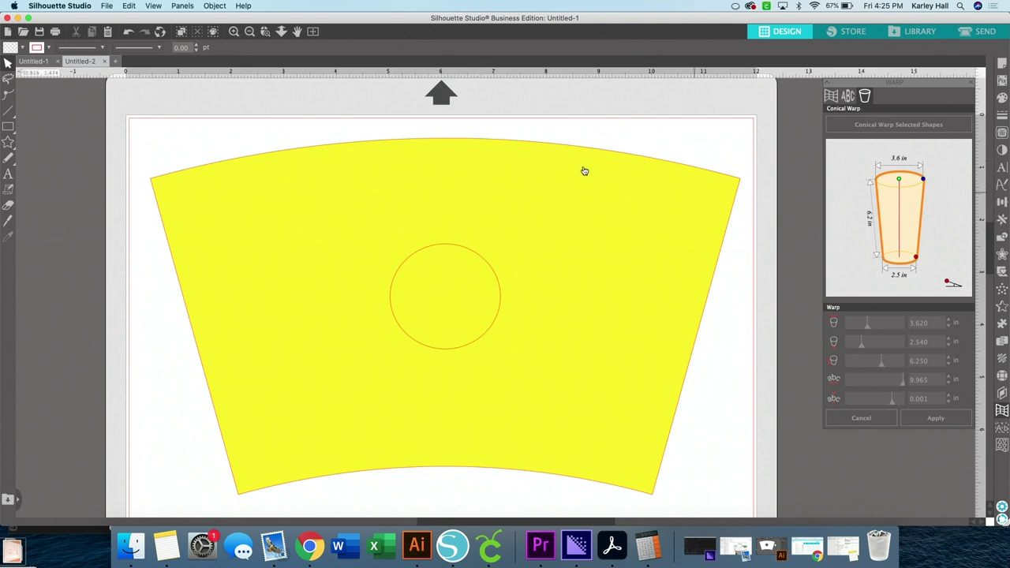
- Make the template and circle a compound path so the circle becomes a hole
{"action": "left_click_drag", "start_coordinate": [204, 100], "coordinate": [512, 253]}
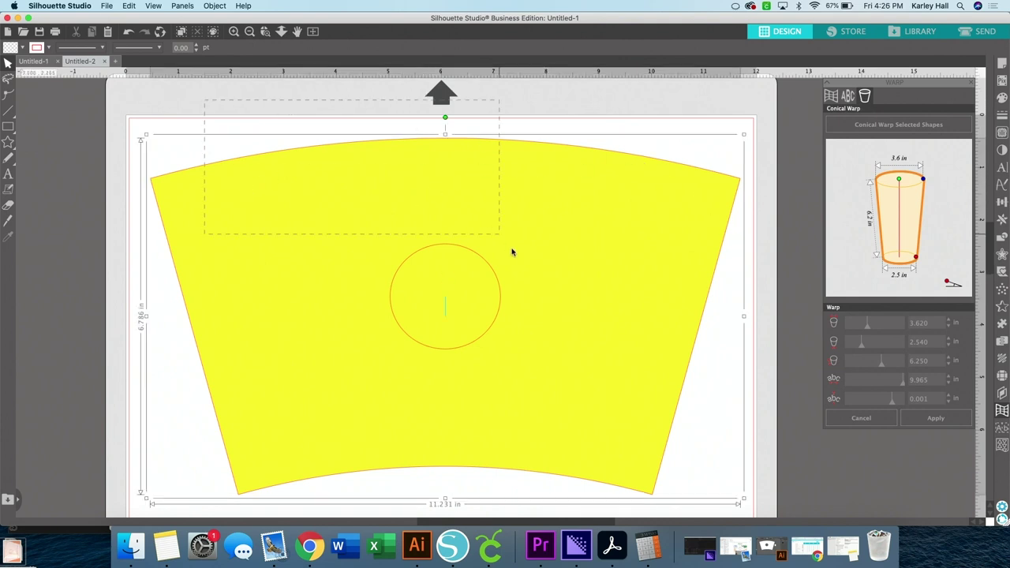
{"action": "right_click", "coordinate": [607, 313]}
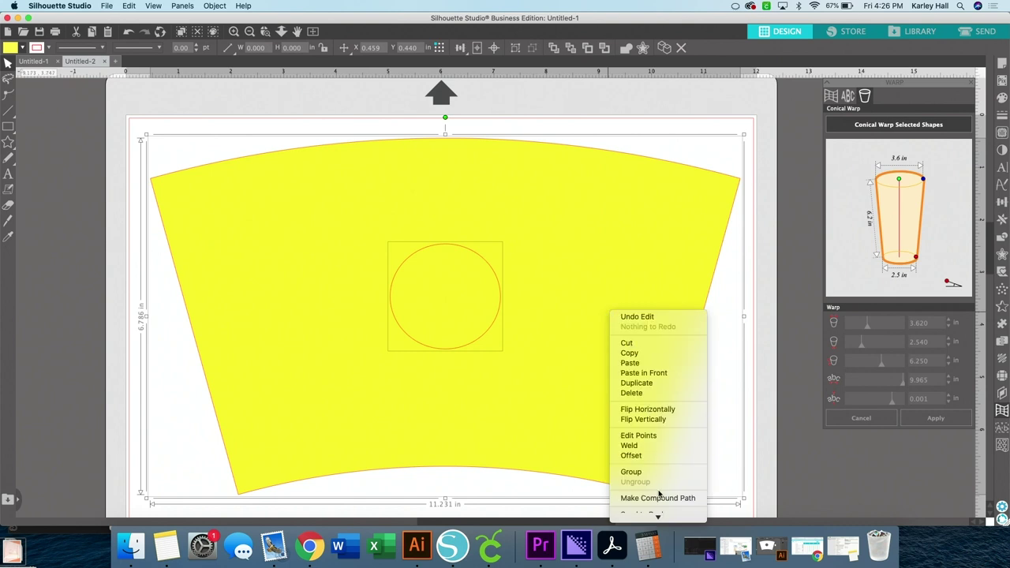
{"action": "left_click", "coordinate": [757, 338]}
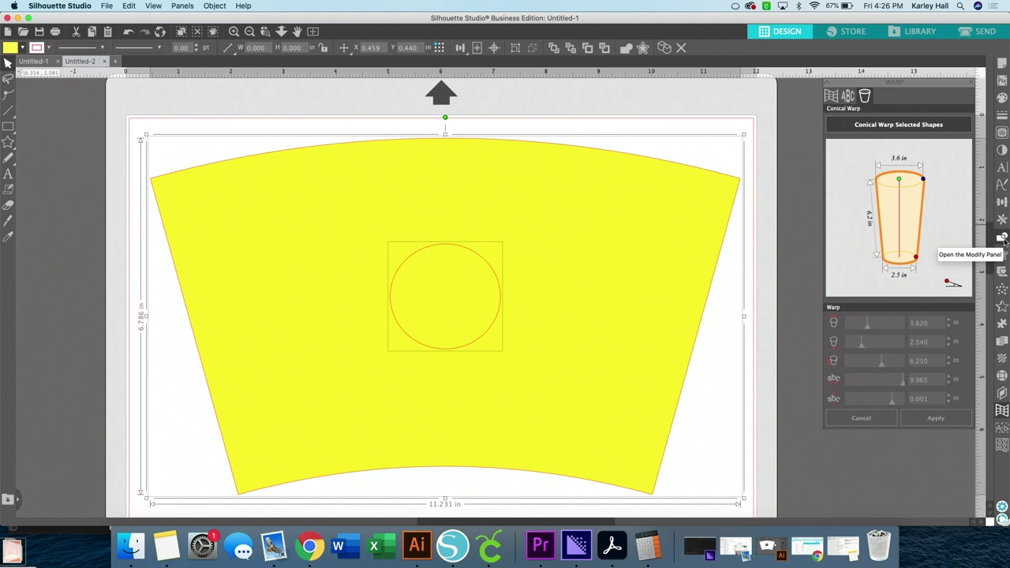
{"action": "left_click", "coordinate": [1000, 240]}
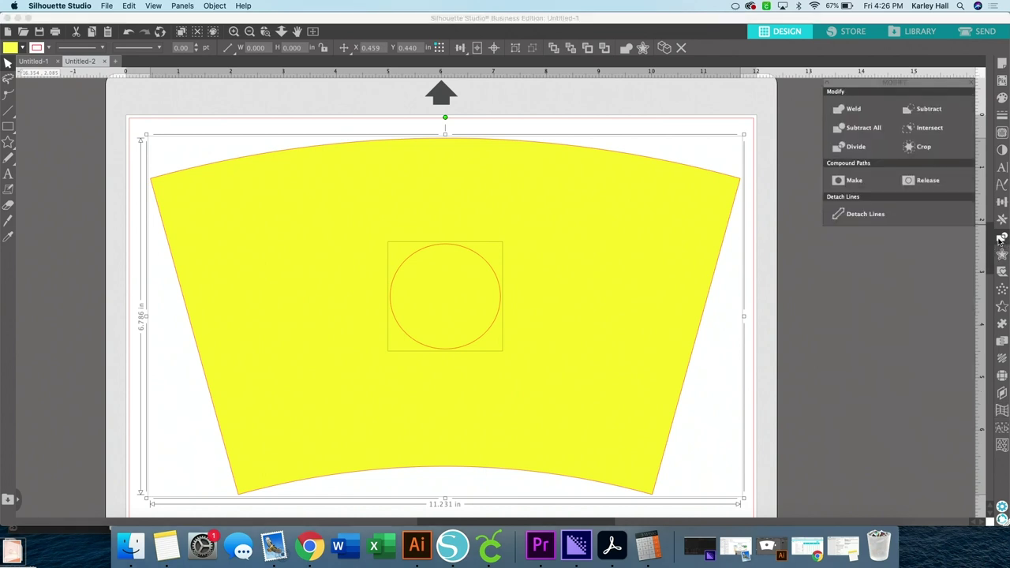
{"action": "left_click", "coordinate": [848, 183]}
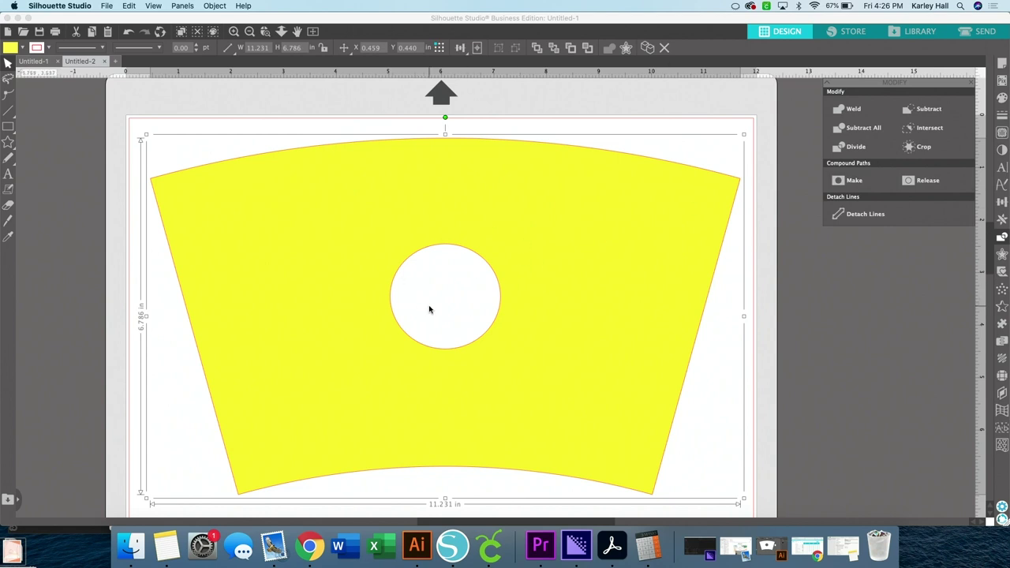
{"action": "left_click", "coordinate": [794, 358]}
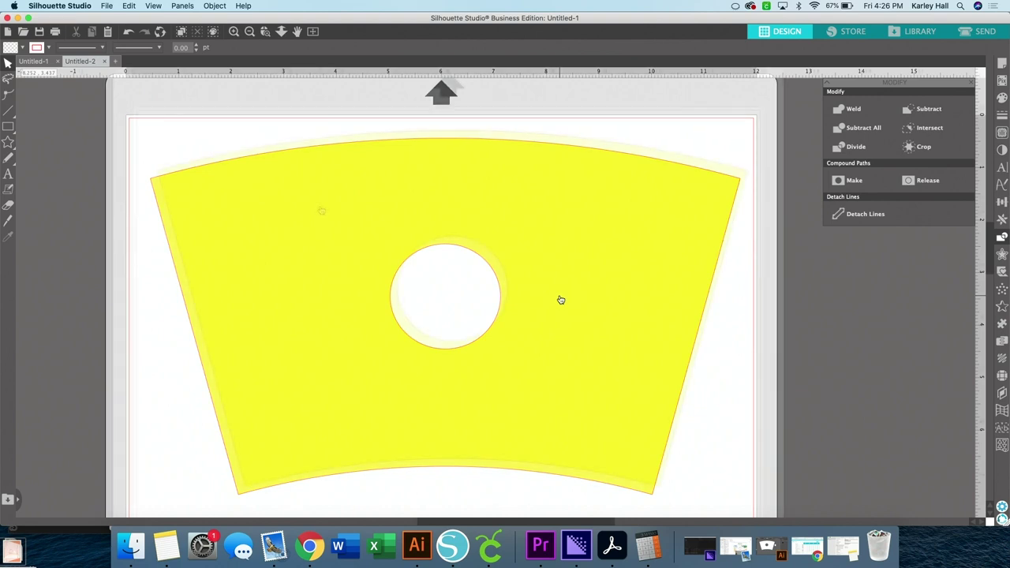
{"action": "left_click_drag", "start_coordinate": [560, 300], "coordinate": [567, 292]}
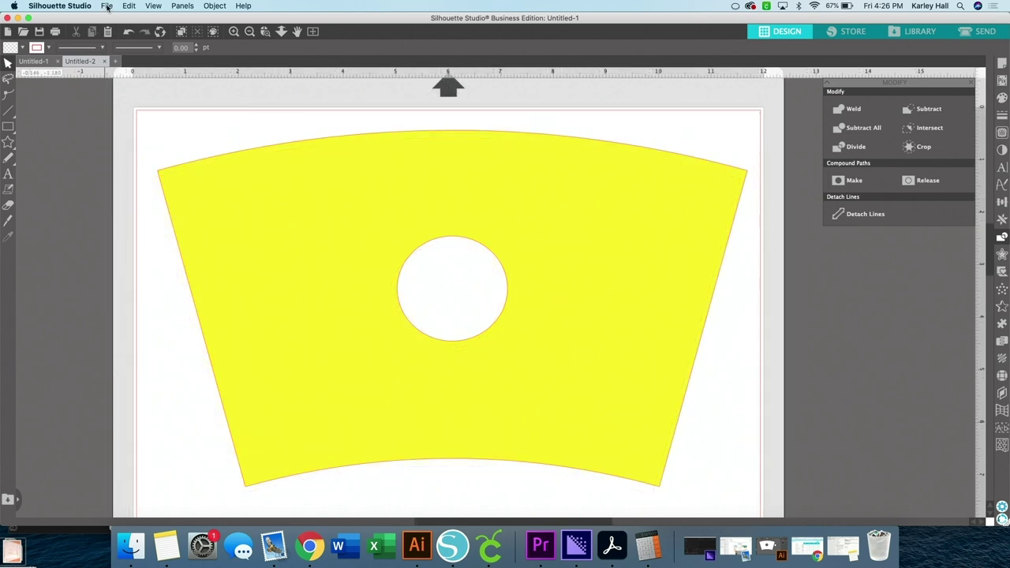
- Save the design to the hard drive in SVG format as Starbucks Template
{"action": "left_click", "coordinate": [108, 7]}
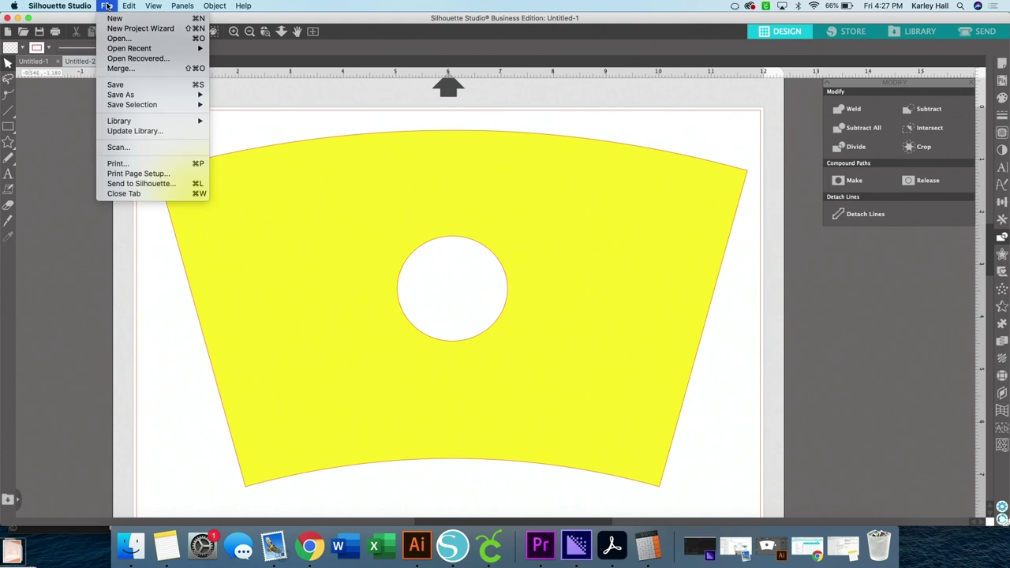
{"action": "mouse_move", "coordinate": [126, 94]}
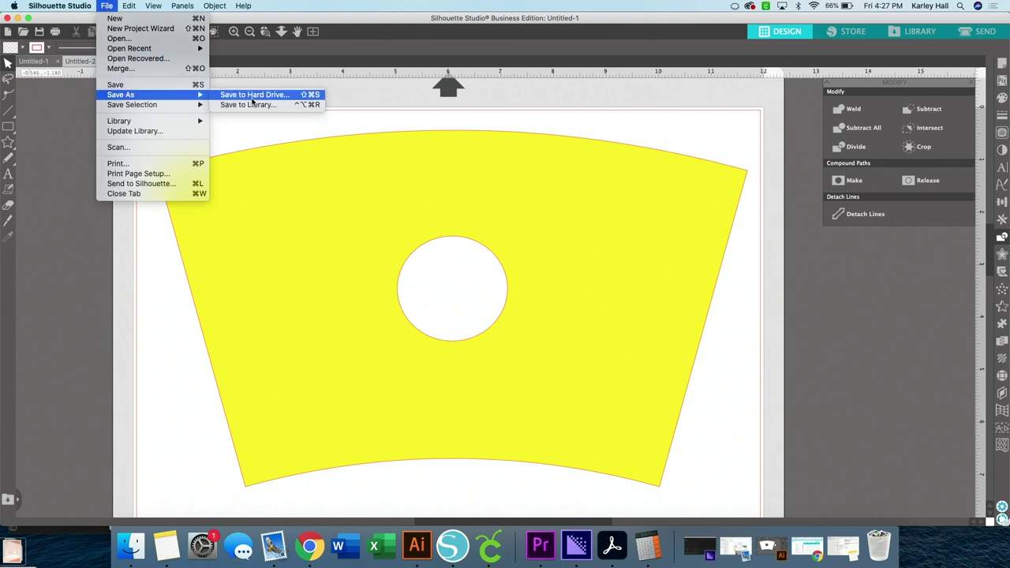
{"action": "left_click", "coordinate": [261, 96]}
{"action": "type", "text": "Starbucks Template"}
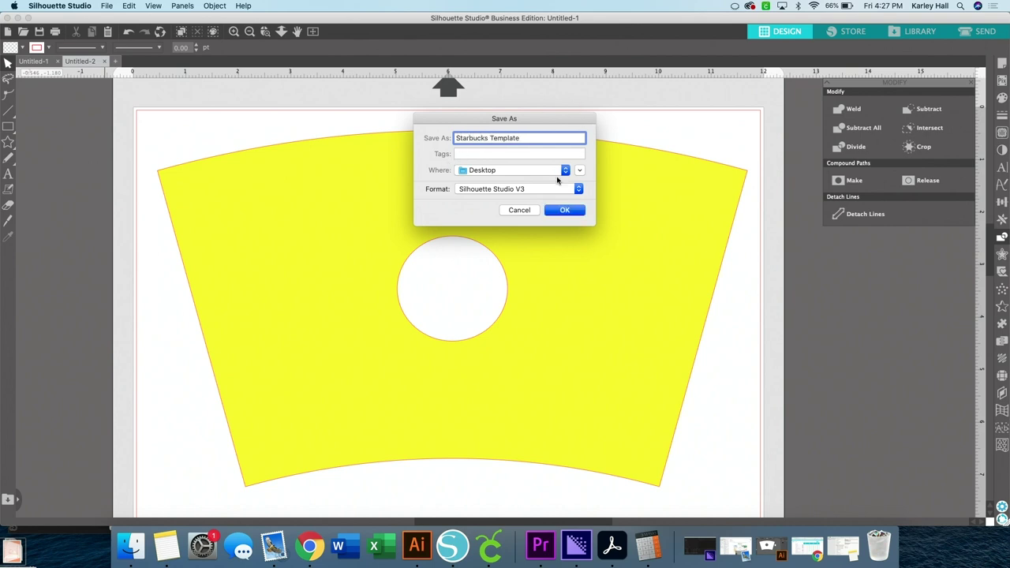
{"action": "left_click", "coordinate": [548, 190]}
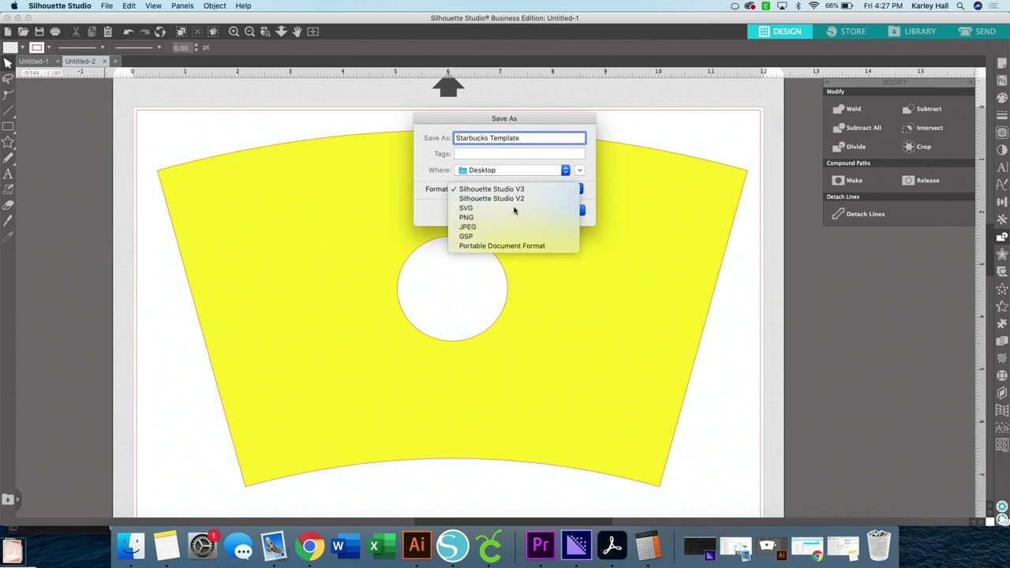
{"action": "left_click", "coordinate": [514, 208]}
{"action": "left_click", "coordinate": [563, 211]}
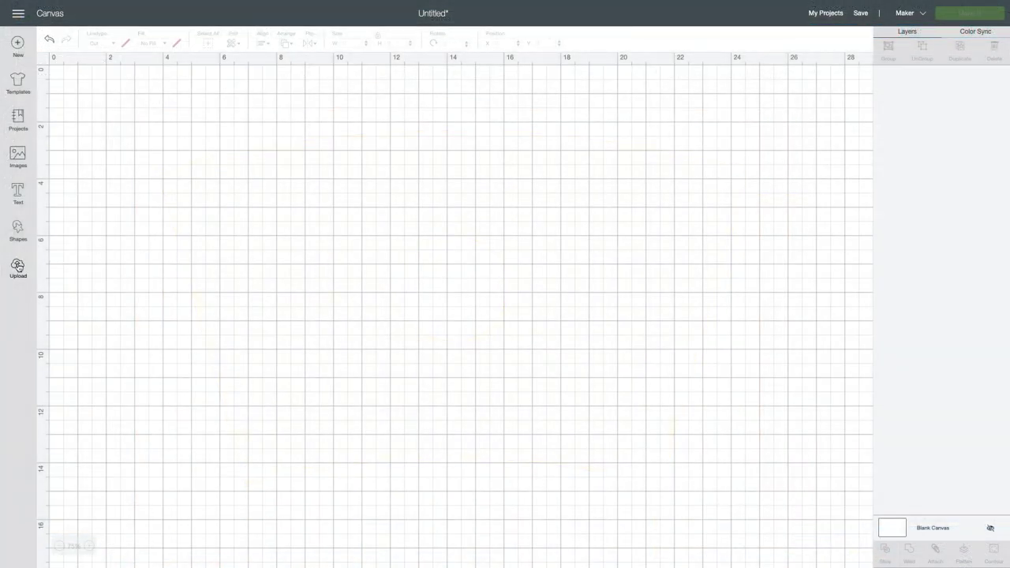
- Upload Starbucks Template.svg and insert the yellow wrap image onto the canvas
{"action": "left_click", "coordinate": [17, 266]}
{"action": "left_click", "coordinate": [265, 252]}
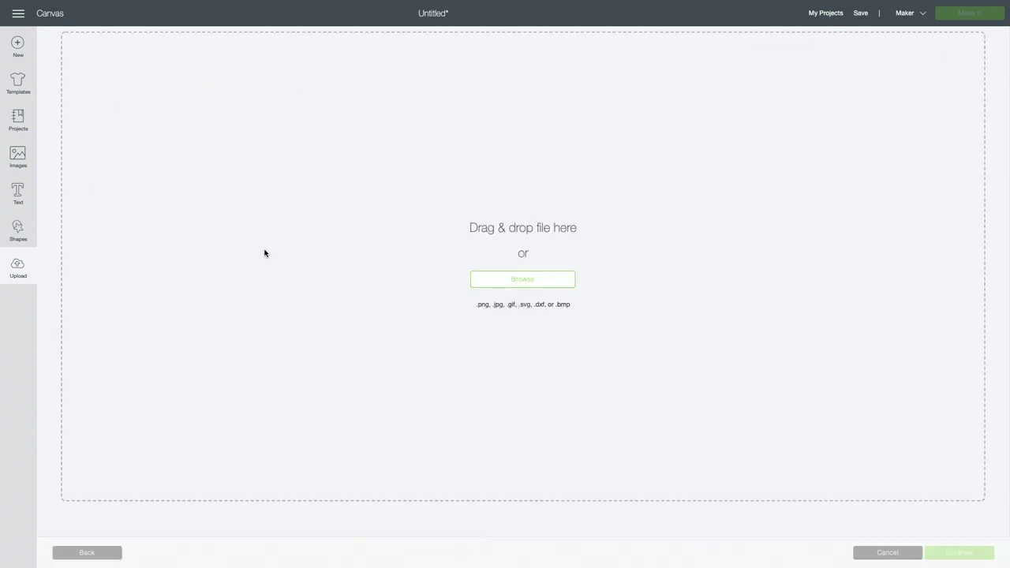
{"action": "left_click", "coordinate": [530, 278]}
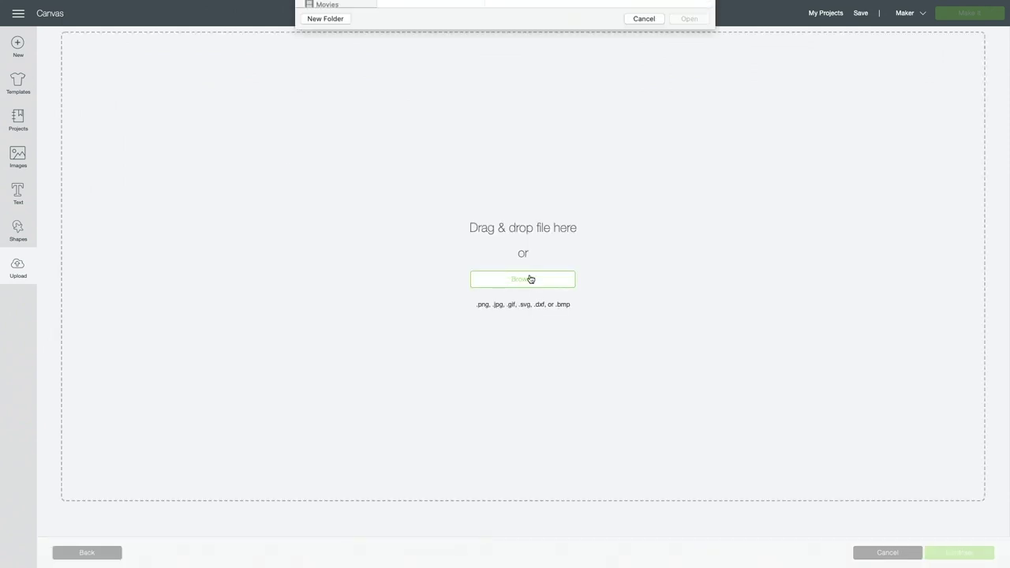
{"action": "left_click", "coordinate": [440, 123]}
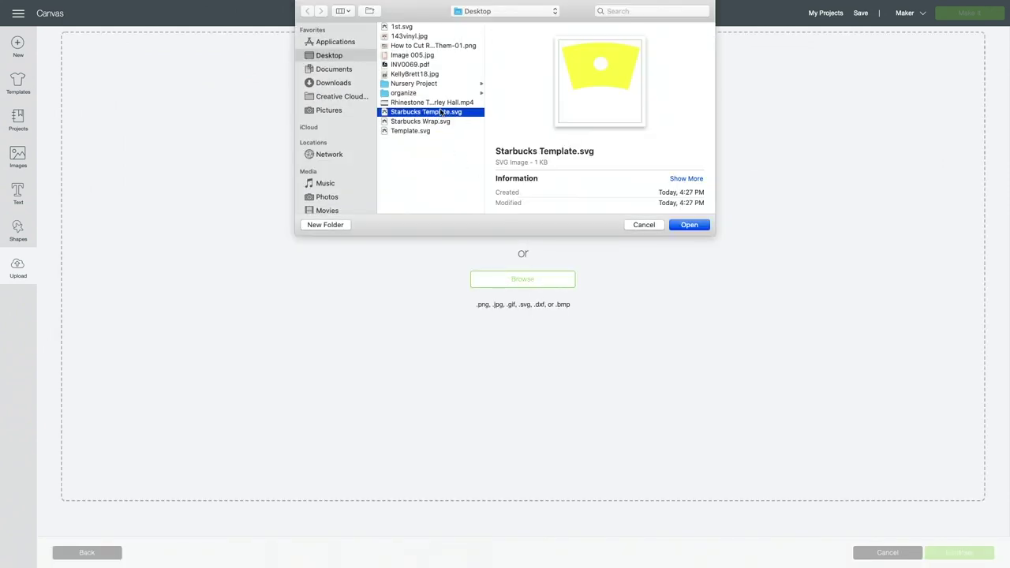
{"action": "left_click", "coordinate": [689, 225]}
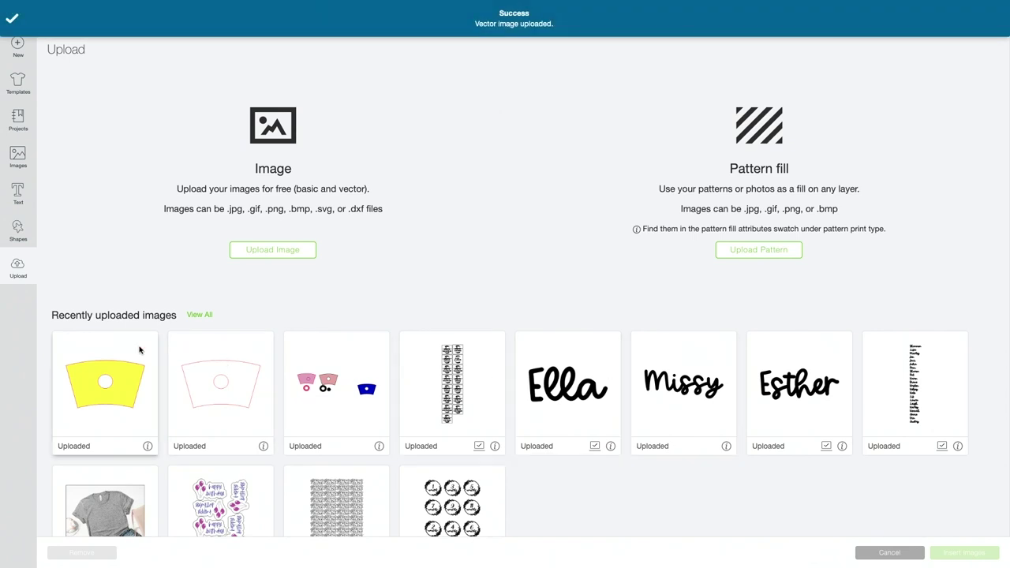
{"action": "left_click", "coordinate": [120, 367]}
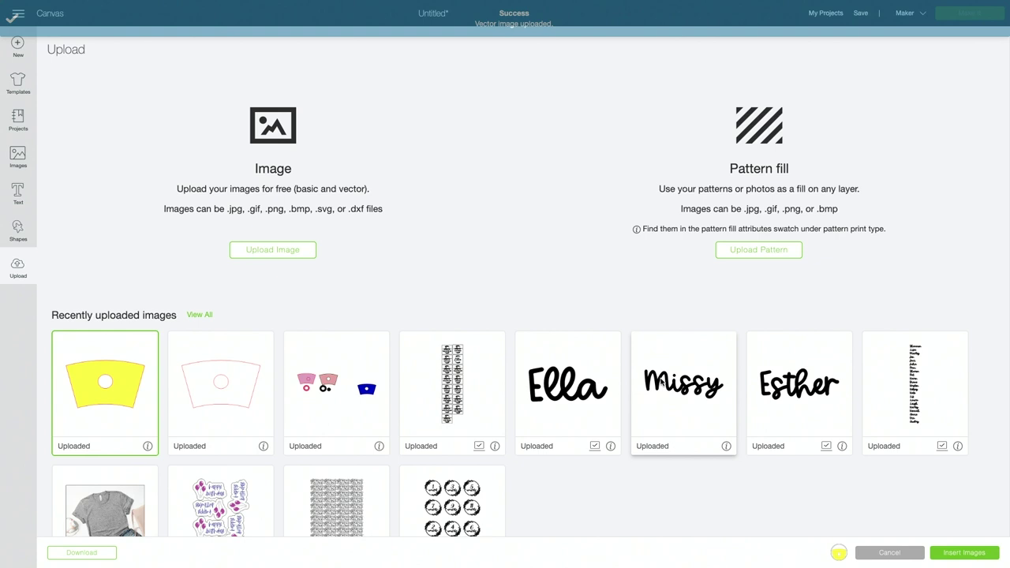
{"action": "left_click", "coordinate": [968, 553]}
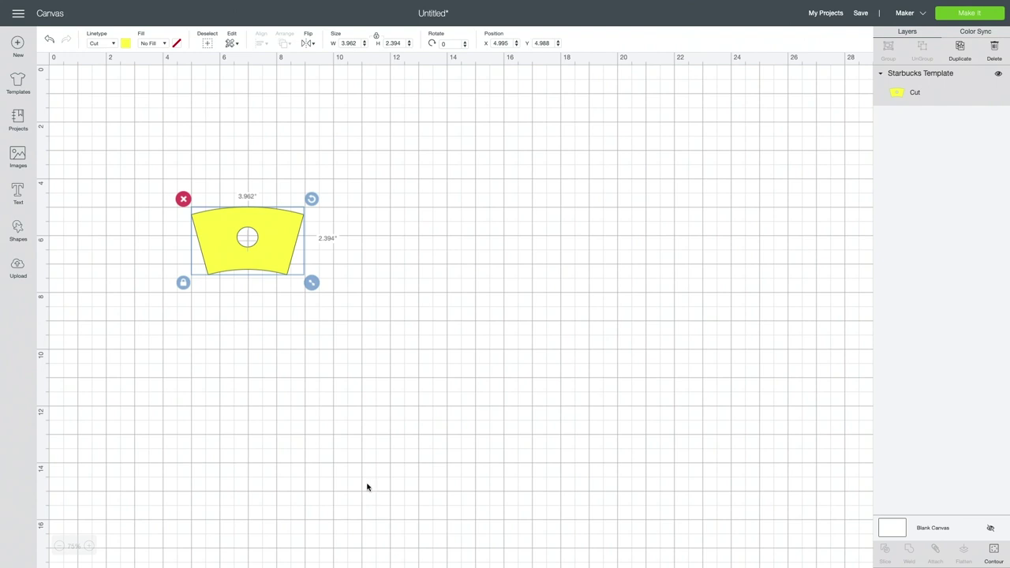
- Check the template size in Silhouette Studio, then apply an 11.231 in width in Cricut
{"action": "key", "text": "ctrl+Left"}
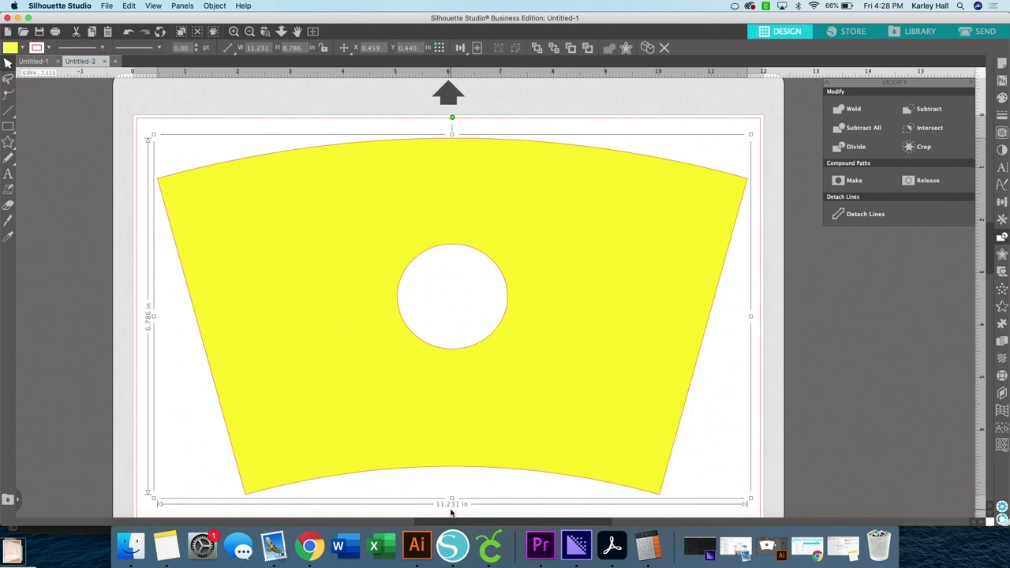
{"action": "left_click", "coordinate": [491, 554]}
{"action": "type", "text": "11.231"}
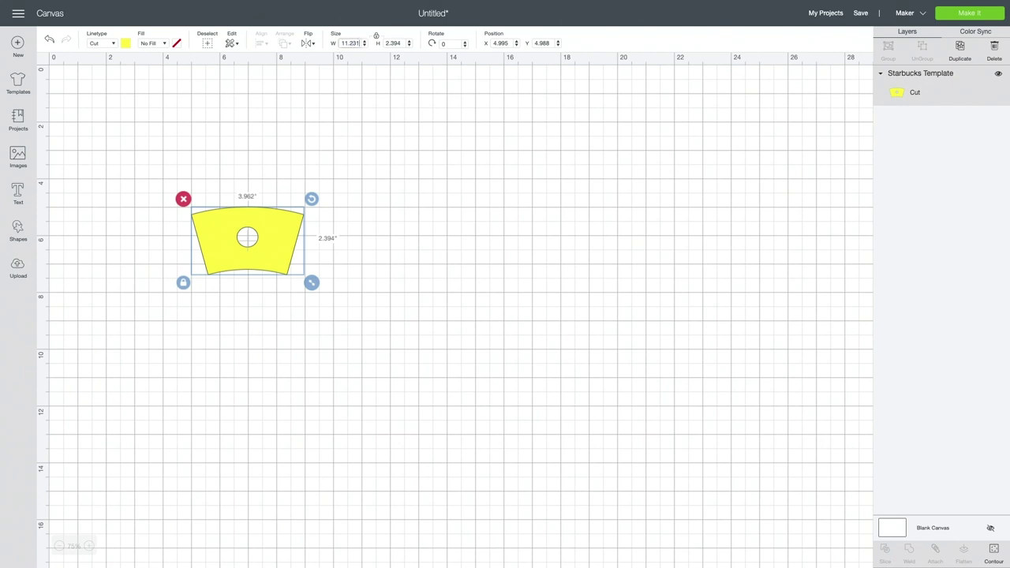
{"action": "key", "text": "Return"}
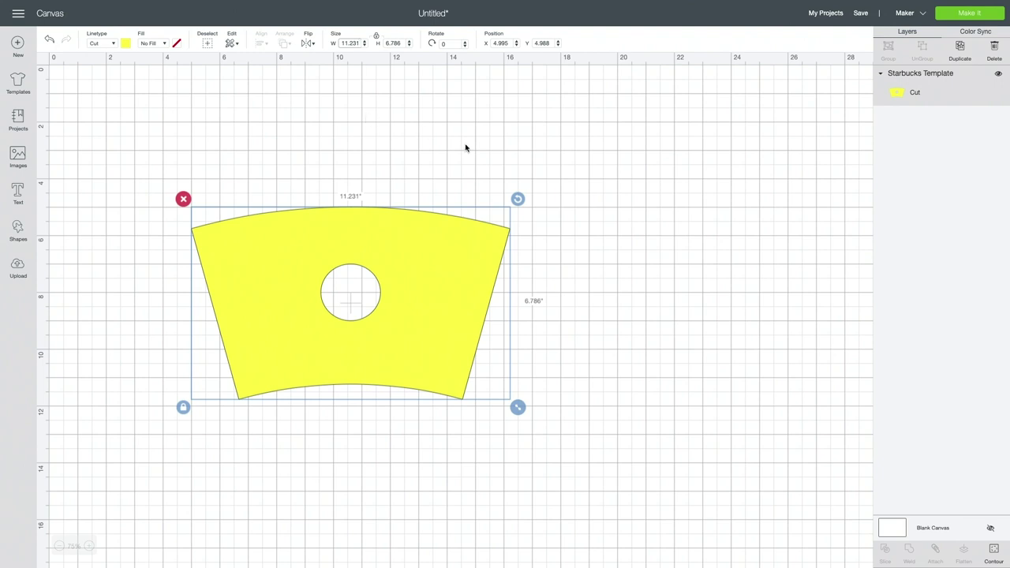
- Set up the cut on the 12 x 12 mat with Vellum as the base material
{"action": "left_click", "coordinate": [958, 18]}
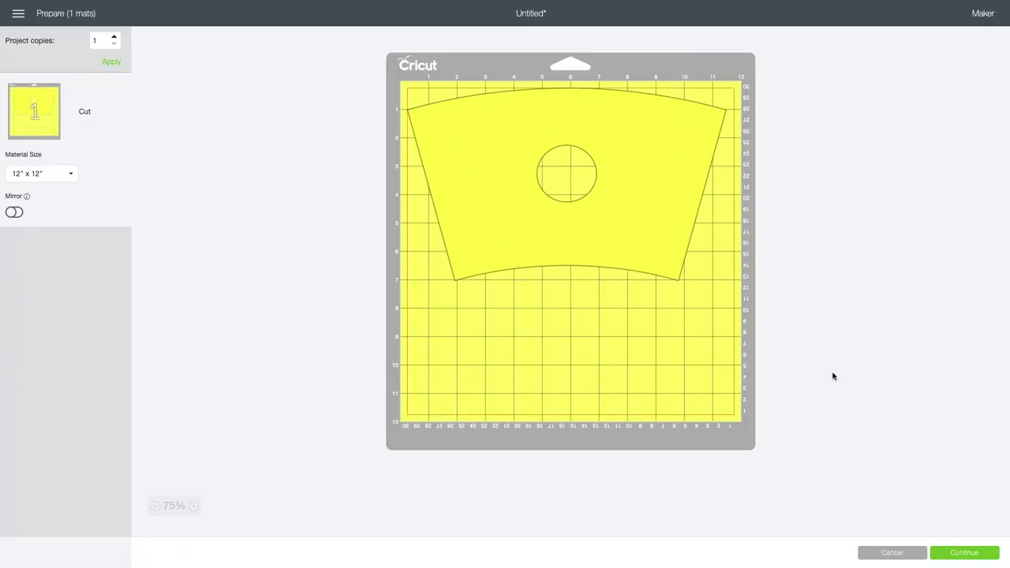
{"action": "left_click", "coordinate": [952, 555]}
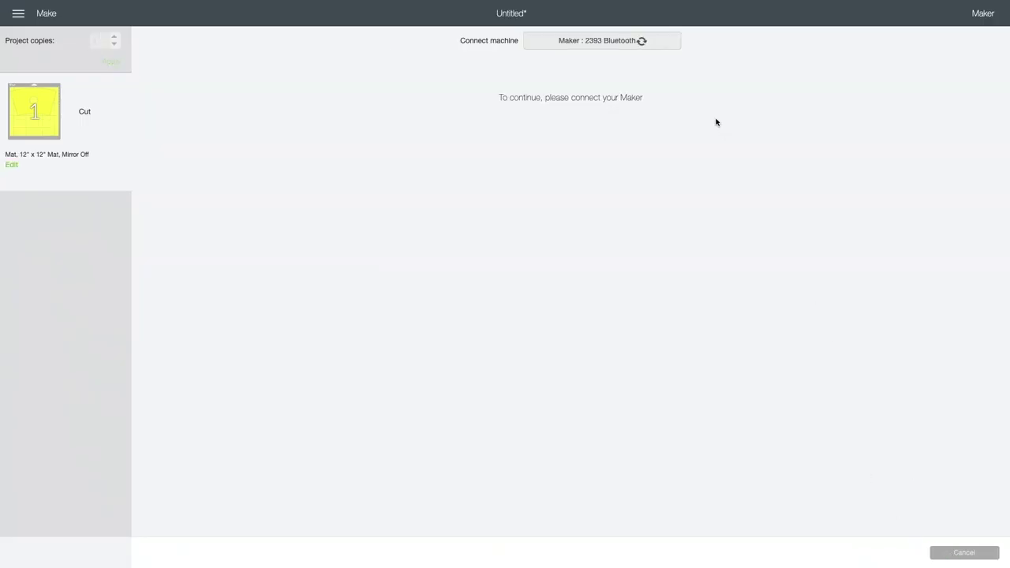
{"action": "left_click", "coordinate": [663, 117]}
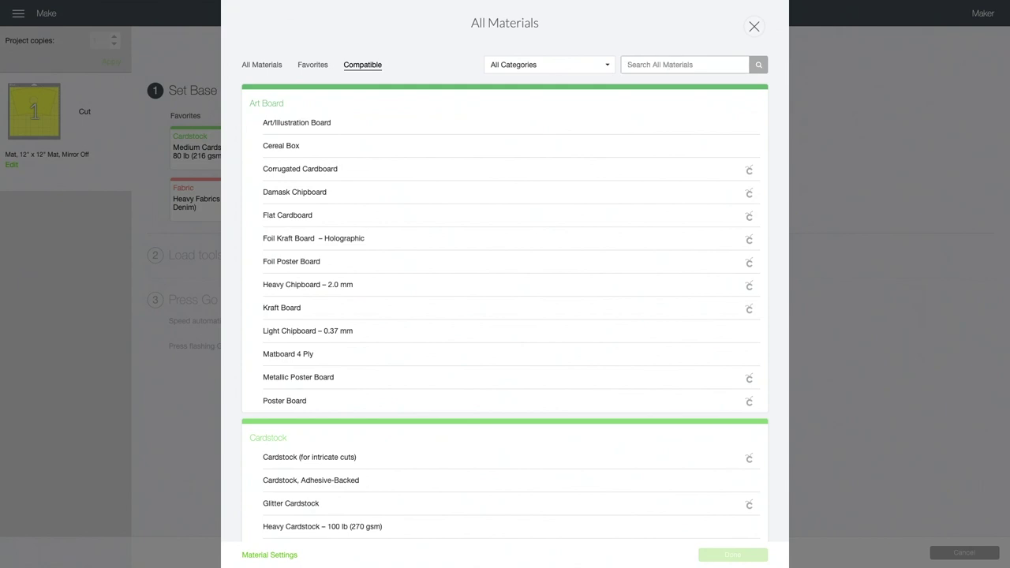
{"action": "type", "text": "vellum"}
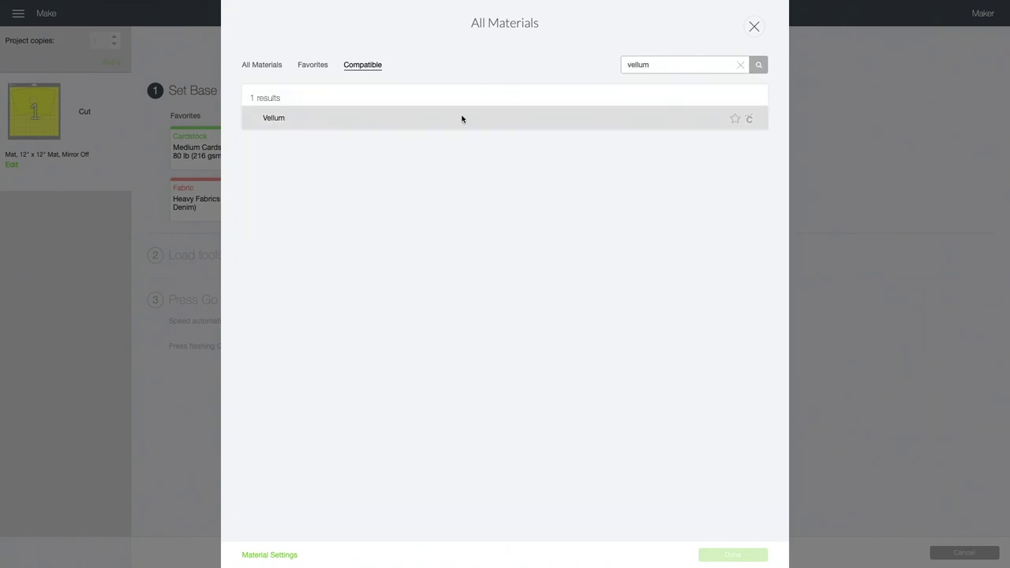
{"action": "left_click", "coordinate": [462, 118]}
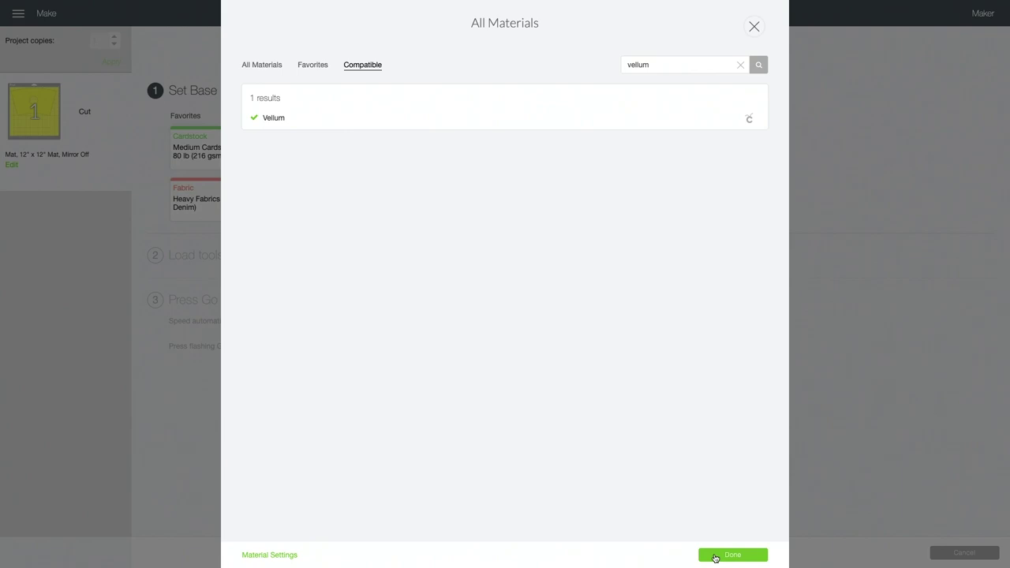
{"action": "left_click", "coordinate": [715, 556]}
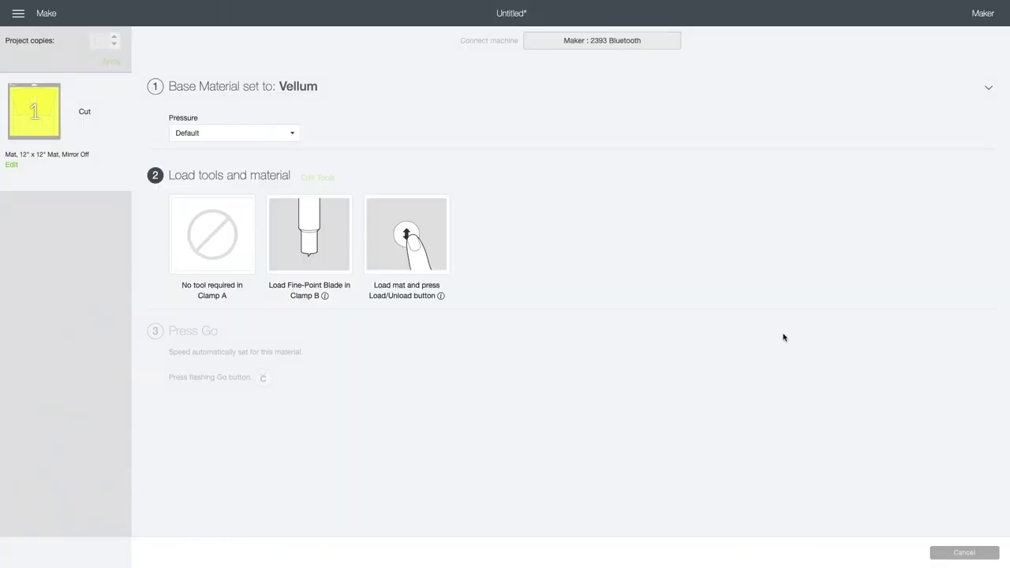